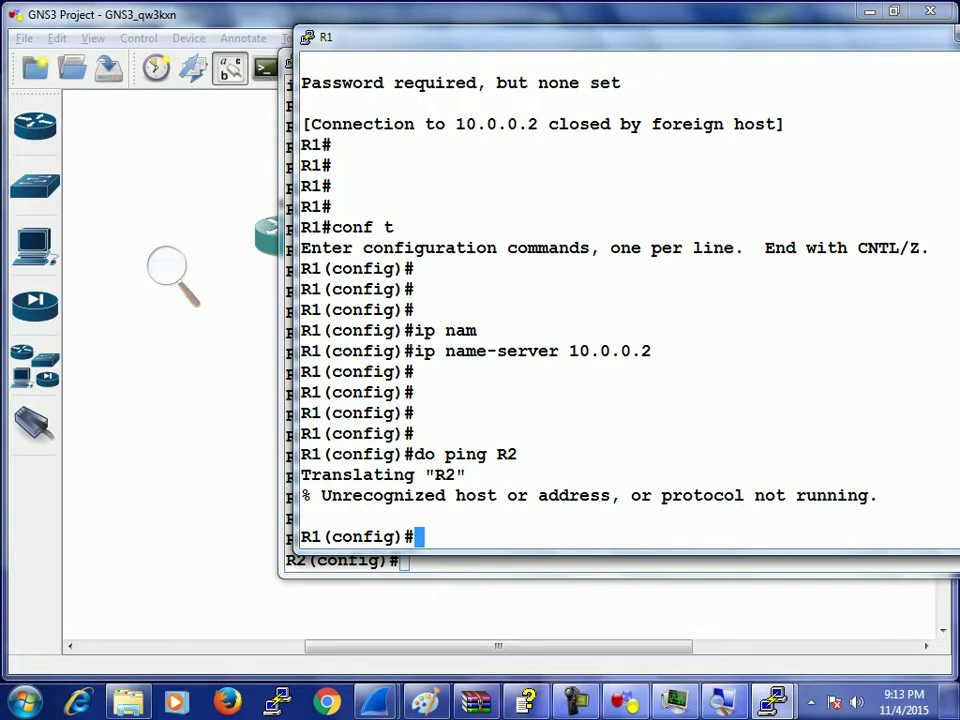
Ping R2 by host name several times from R1's configuration prompt.
{"action": "key", "text": "Up"}
{"action": "key", "text": "Return"}
{"action": "key", "text": "Up"}
{"action": "key", "text": "Return"}
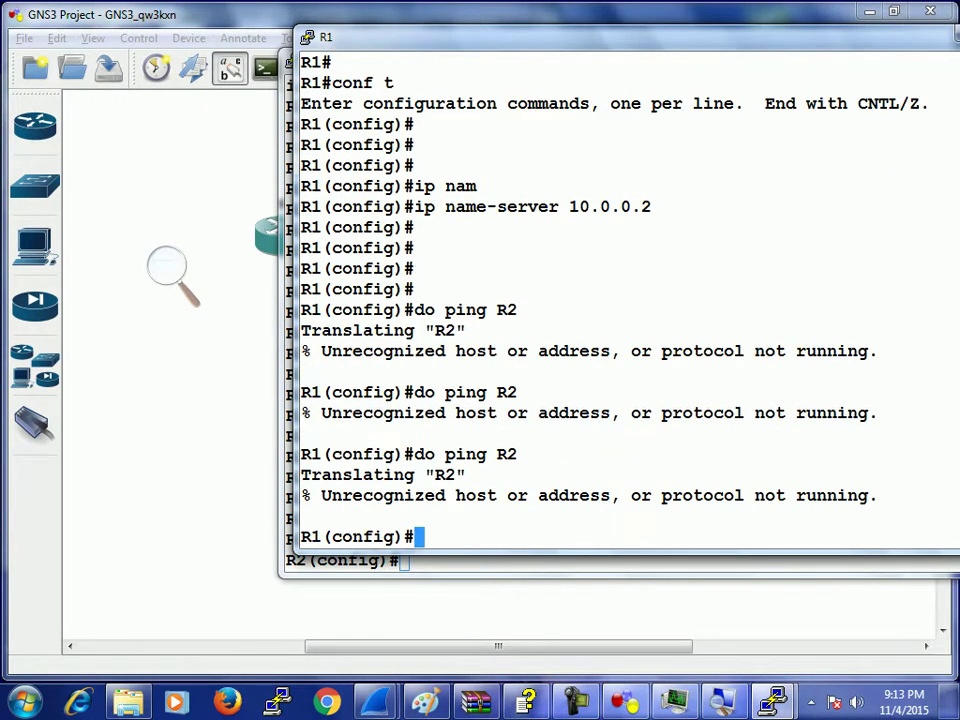
{"action": "key", "text": "Up"}
{"action": "key", "text": "Return"}
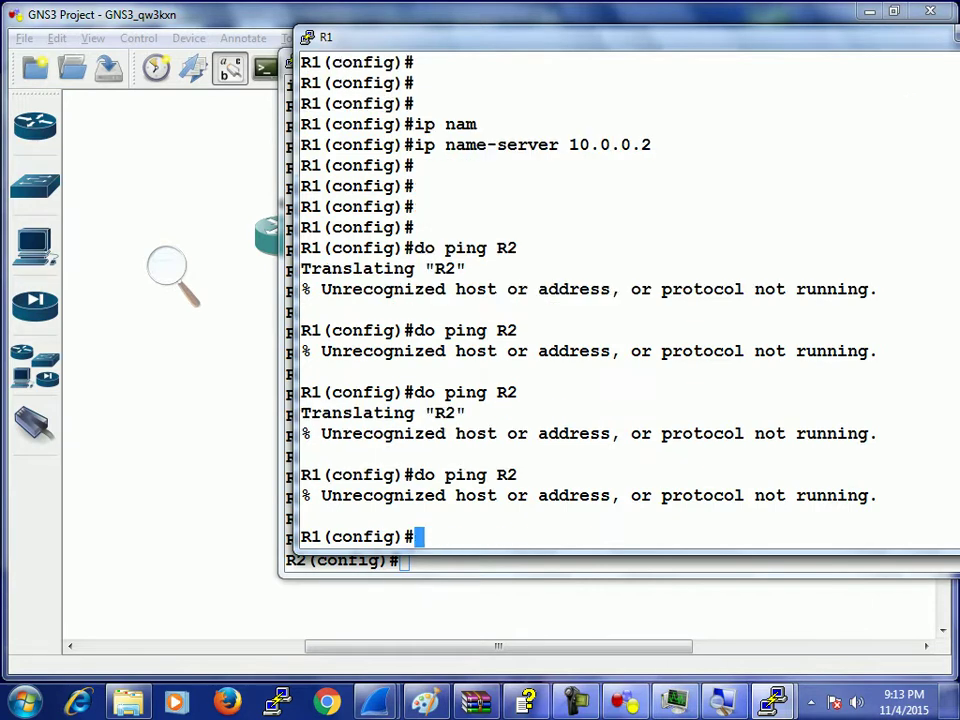
Enable DNS name resolution on R1 with the ip domain-lookup command.
{"action": "type", "text": "IP dom"}
{"action": "key", "text": "Tab"}
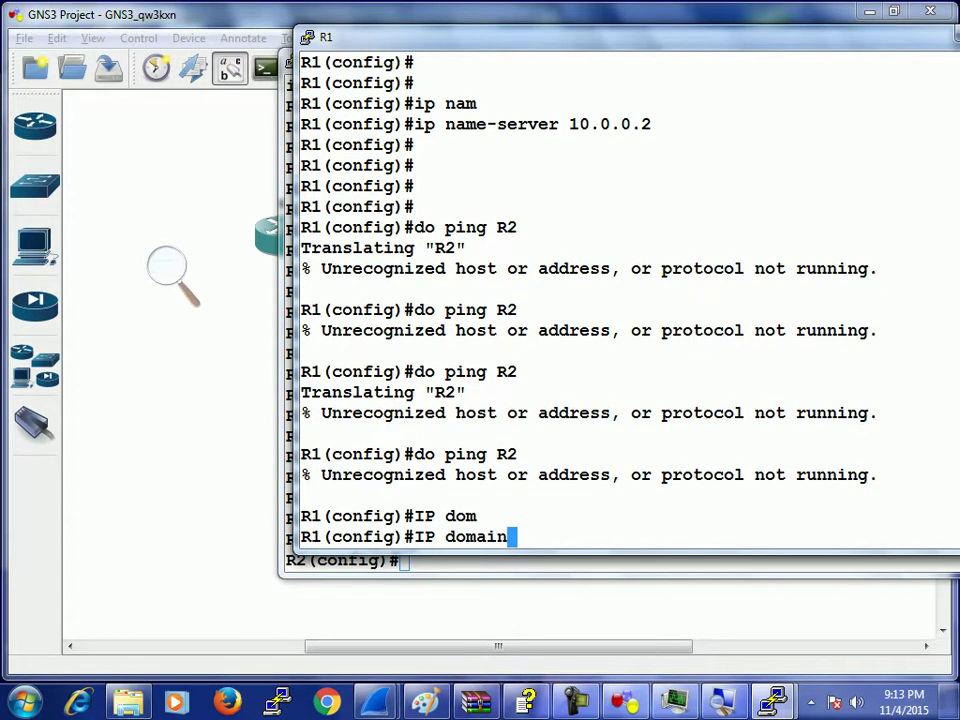
{"action": "type", "text": "-"}
{"action": "key", "text": "Tab"}
{"action": "type", "text": "l"}
{"action": "key", "text": "Tab"}
{"action": "type", "text": "o"}
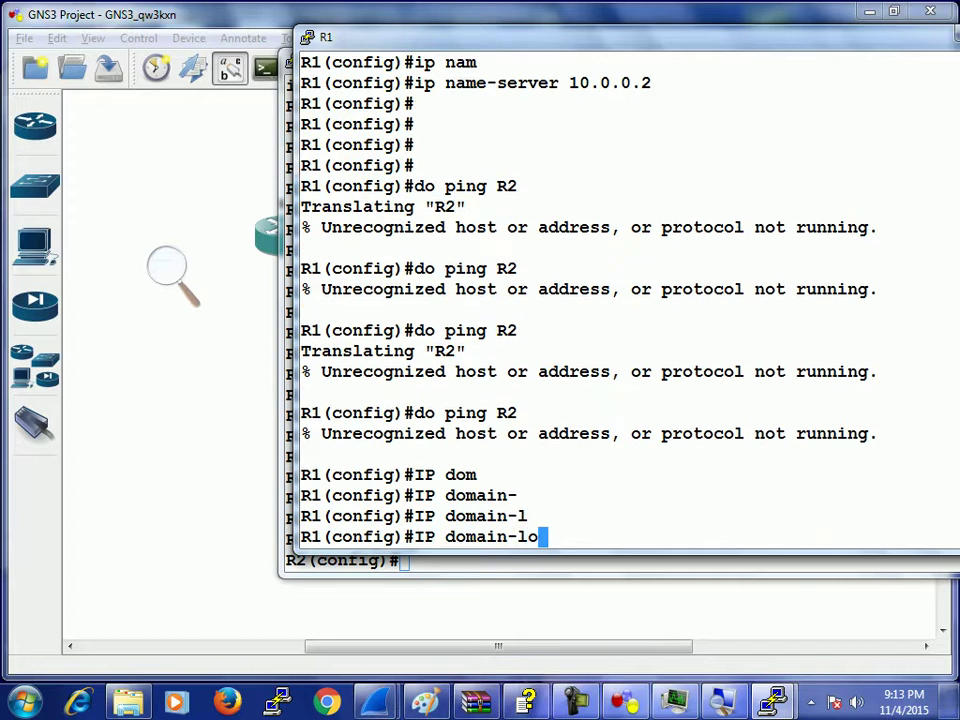
{"action": "type", "text": "o"}
{"action": "key", "text": "Tab"}
{"action": "key", "text": "Return"}
Ping R2 by host name from R1 again and switch to the R2 console.
{"action": "key", "text": "Up"}
{"action": "key", "text": "Up"}
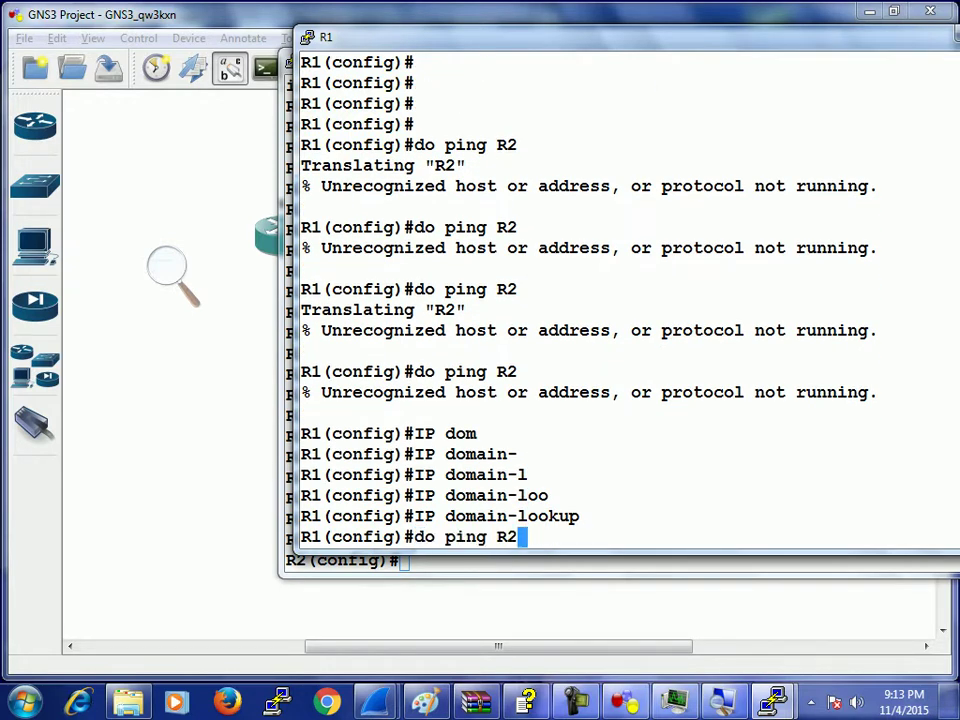
{"action": "key", "text": "Return"}
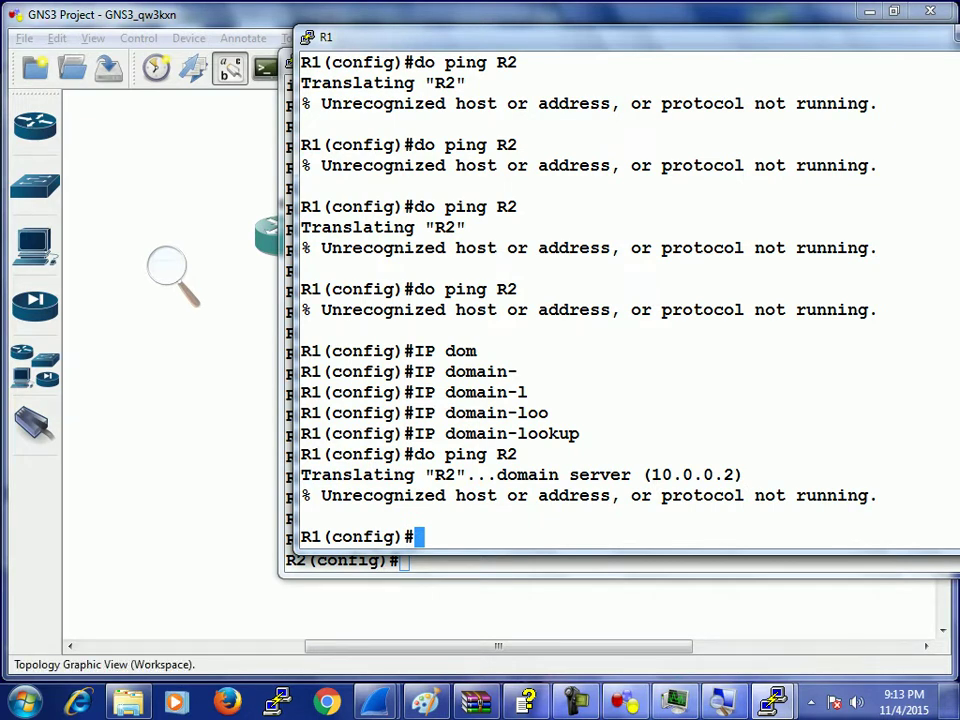
{"action": "key", "text": "alt+Tab"}
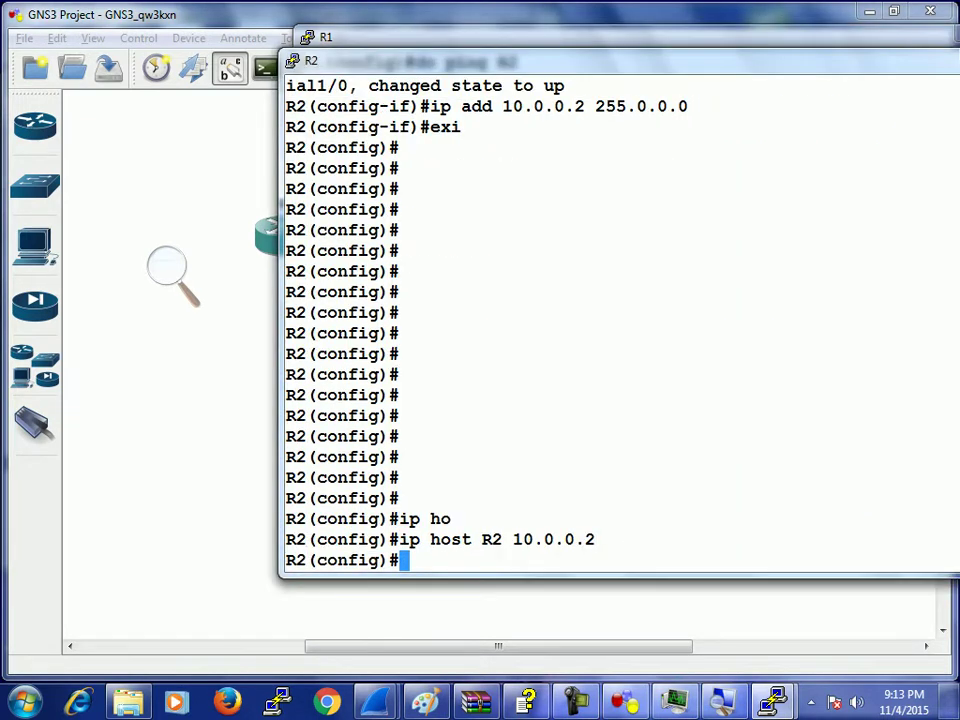
{"action": "type", "text": "ip dn"}
{"action": "key", "text": "Tab"}
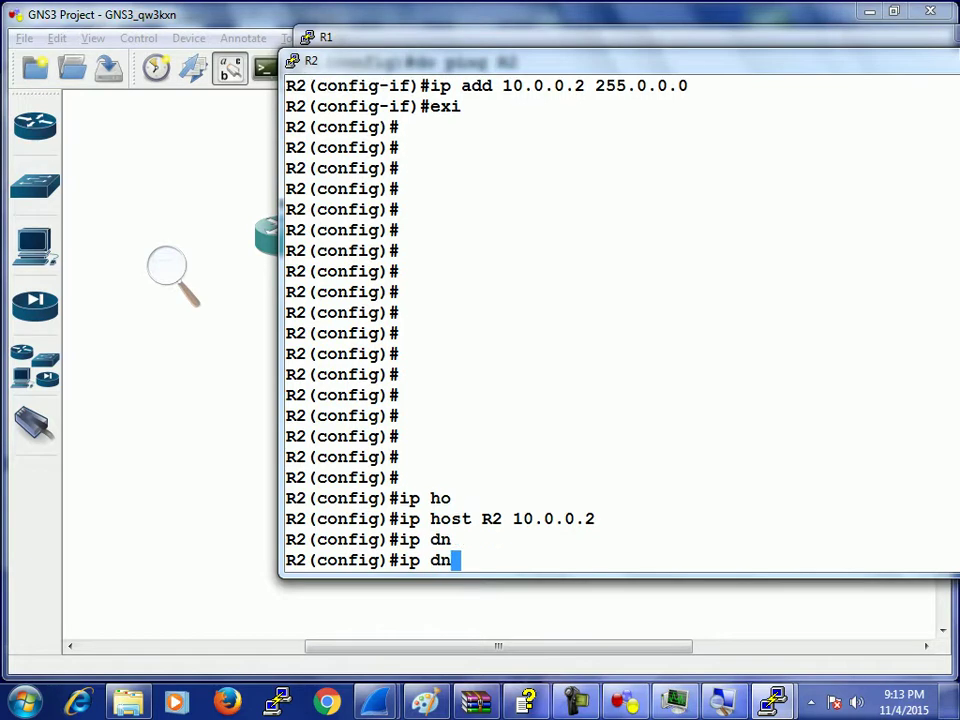
{"action": "type", "text": "s"}
{"action": "key", "text": "Tab"}
{"action": "key", "text": "BackSpace"}
{"action": "key", "text": "BackSpace"}
{"action": "key", "text": "BackSpace"}
{"action": "key", "text": "BackSpace"}
{"action": "key", "text": "BackSpace"}
{"action": "key", "text": "BackSpace"}
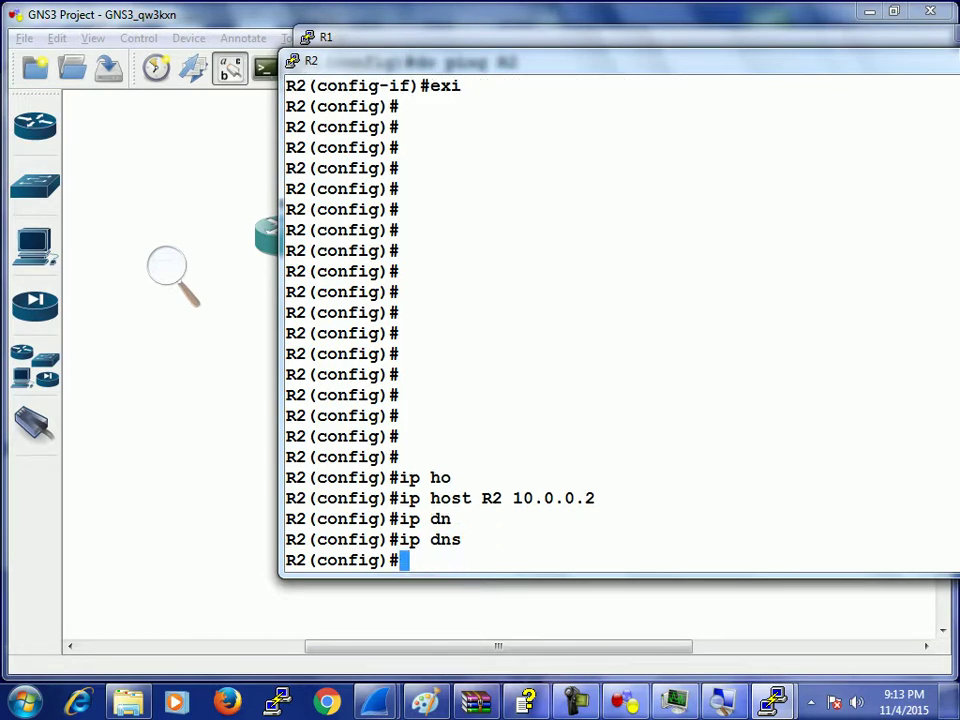
Show R2's host name table twice with do sh hos.
{"action": "type", "text": "do sh hos"}
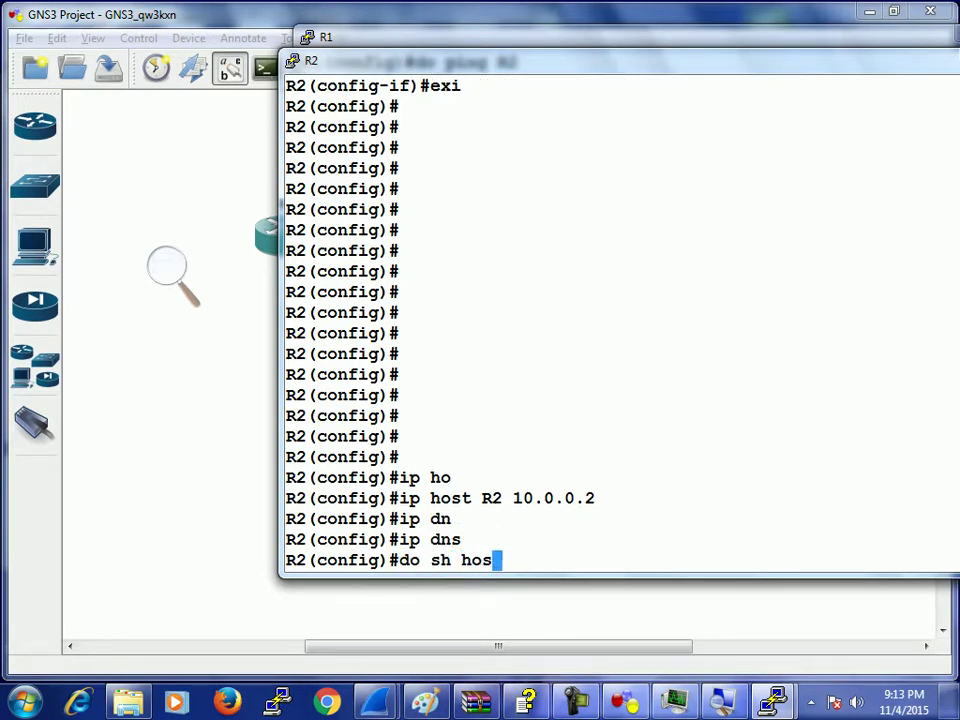
{"action": "key", "text": "Return"}
{"action": "key", "text": "Up"}
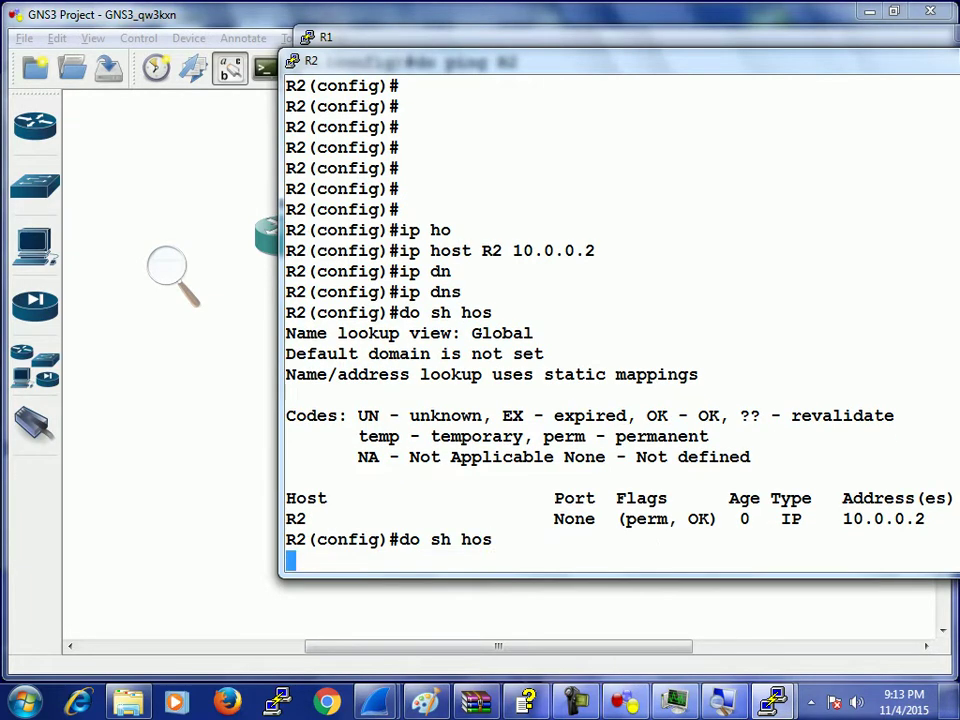
{"action": "key", "text": "Return"}
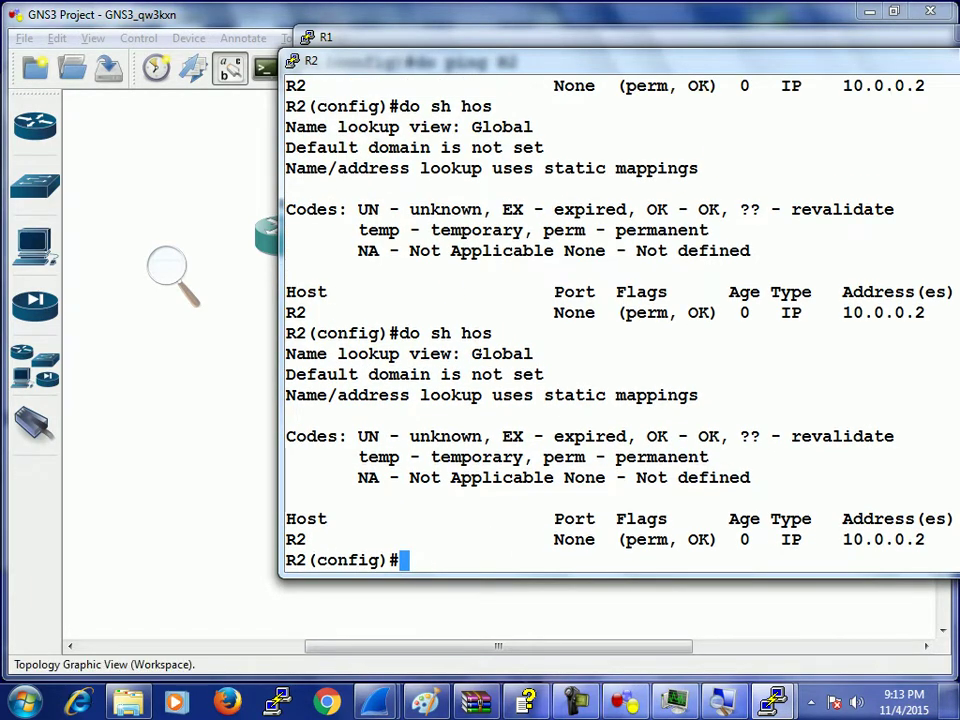
Return to the R1 console and retry the ping to R2 by host name.
{"action": "left_click", "coordinate": [771, 701]}
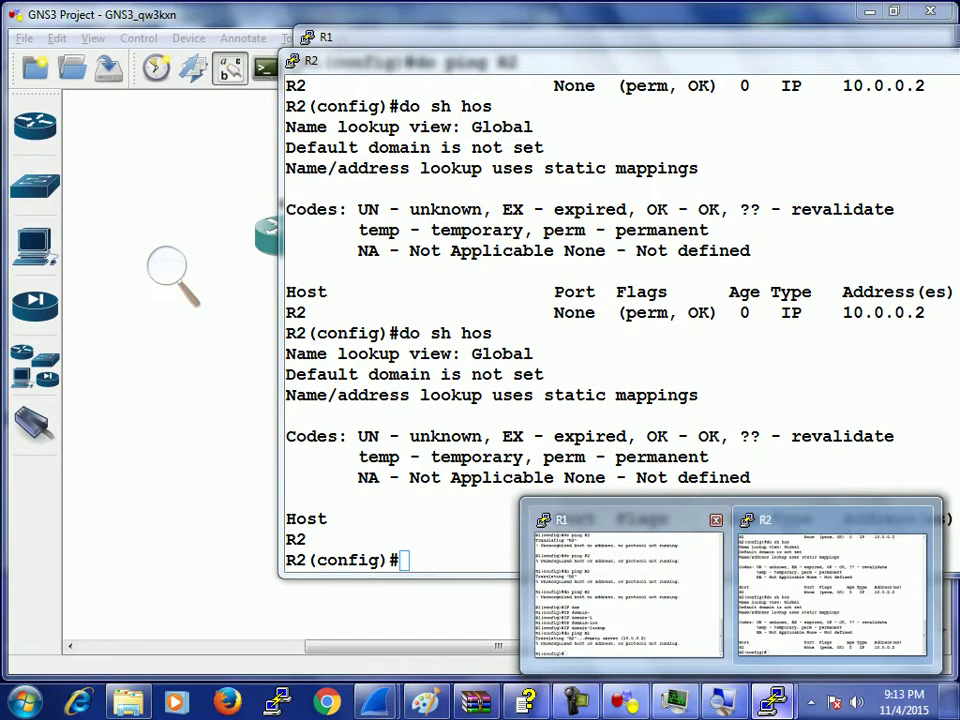
{"action": "left_click", "coordinate": [620, 580]}
{"action": "key", "text": "Return"}
{"action": "key", "text": "Return"}
{"action": "key", "text": "Return"}
{"action": "key", "text": "Return"}
{"action": "key", "text": "Up"}
{"action": "key", "text": "Up"}
{"action": "key", "text": "Down"}
{"action": "key", "text": "Return"}
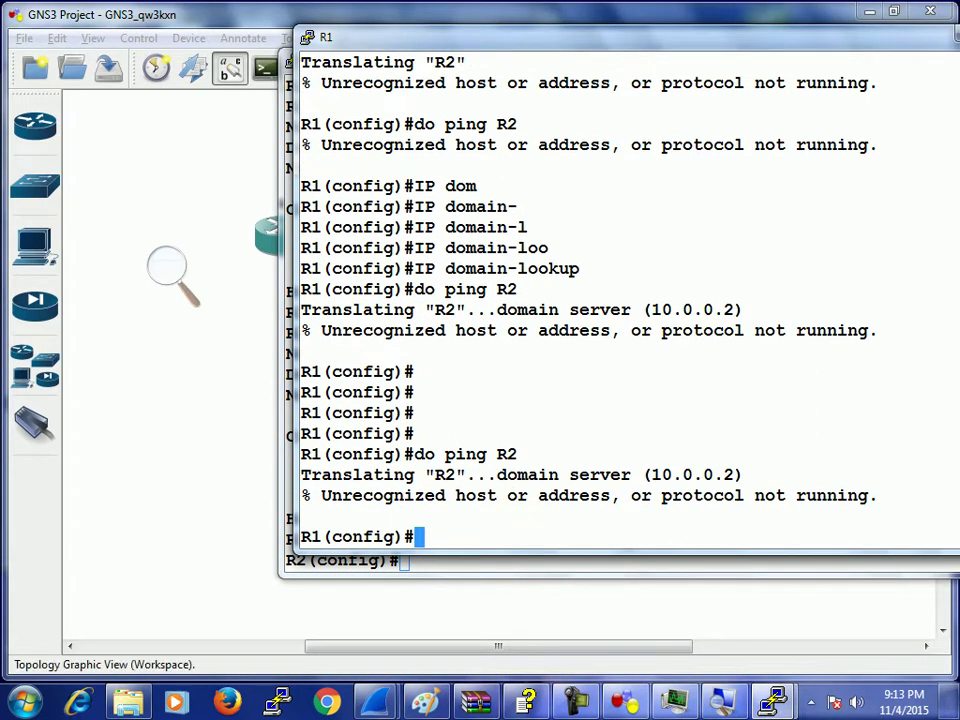
Switch to the live Wireshark capture, open DNS query packet 61 in its own maximized window, and collapse all its protocol details.
{"action": "mouse_move", "coordinate": [375, 700]}
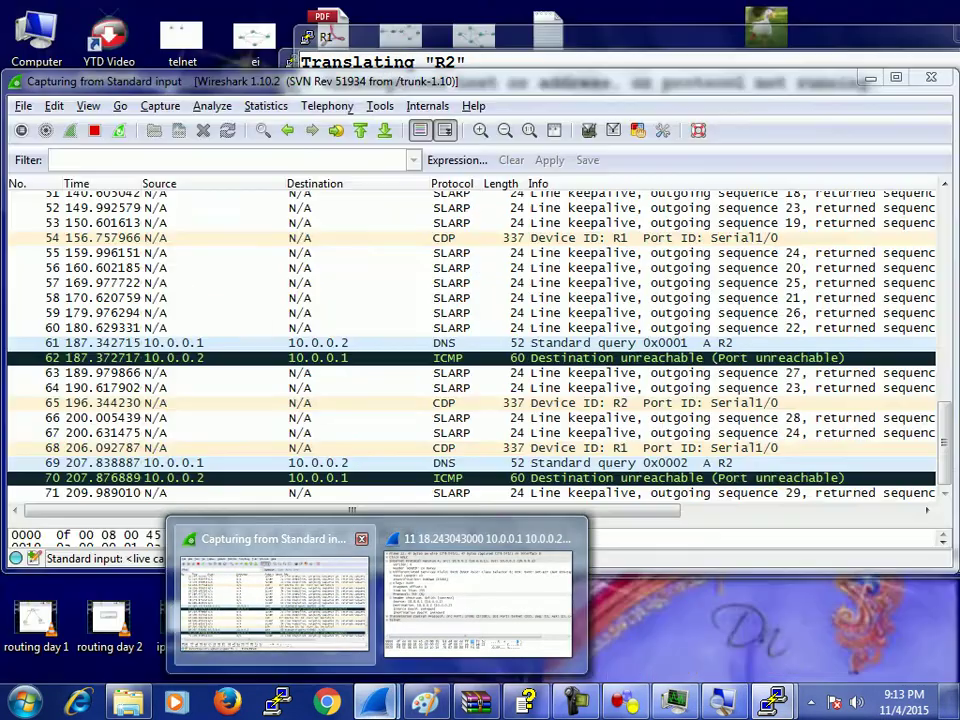
{"action": "left_click", "coordinate": [268, 572]}
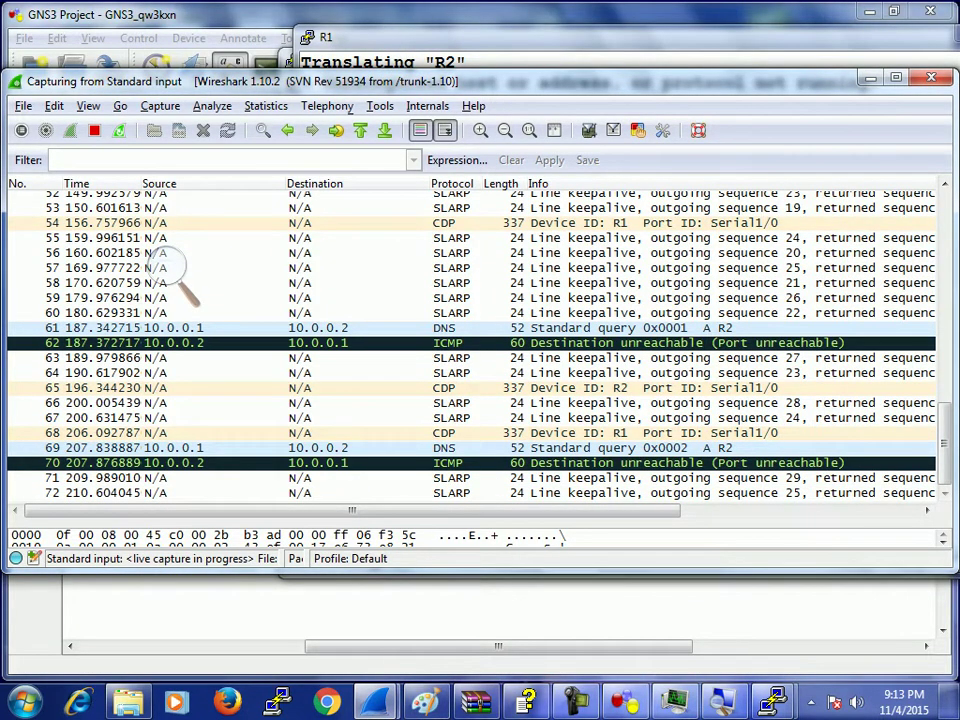
{"action": "left_click", "coordinate": [470, 328]}
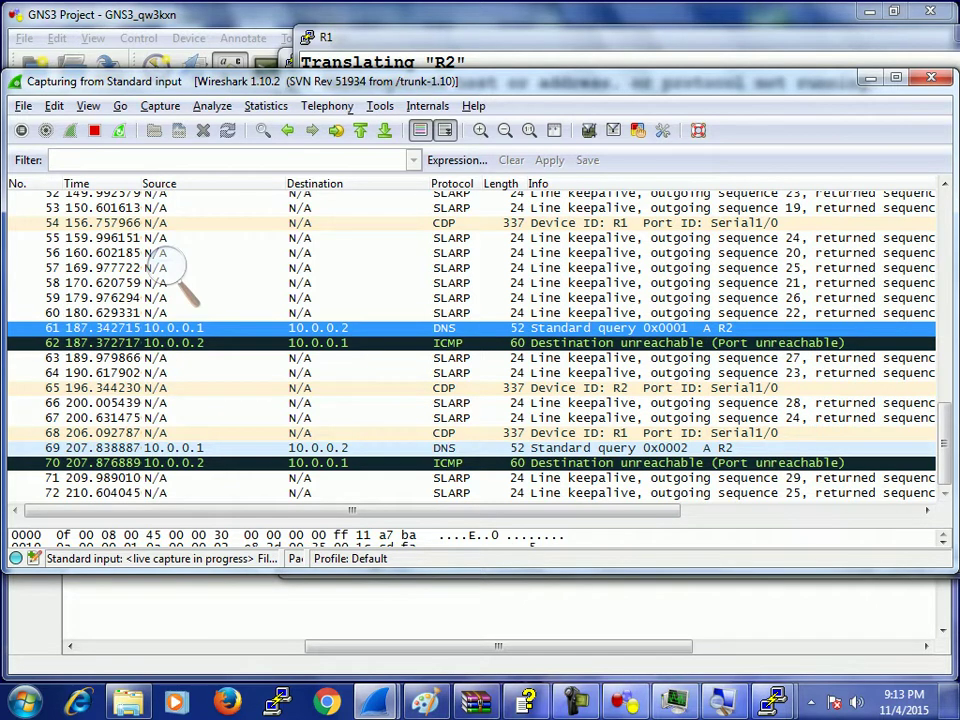
{"action": "double_click", "coordinate": [470, 328]}
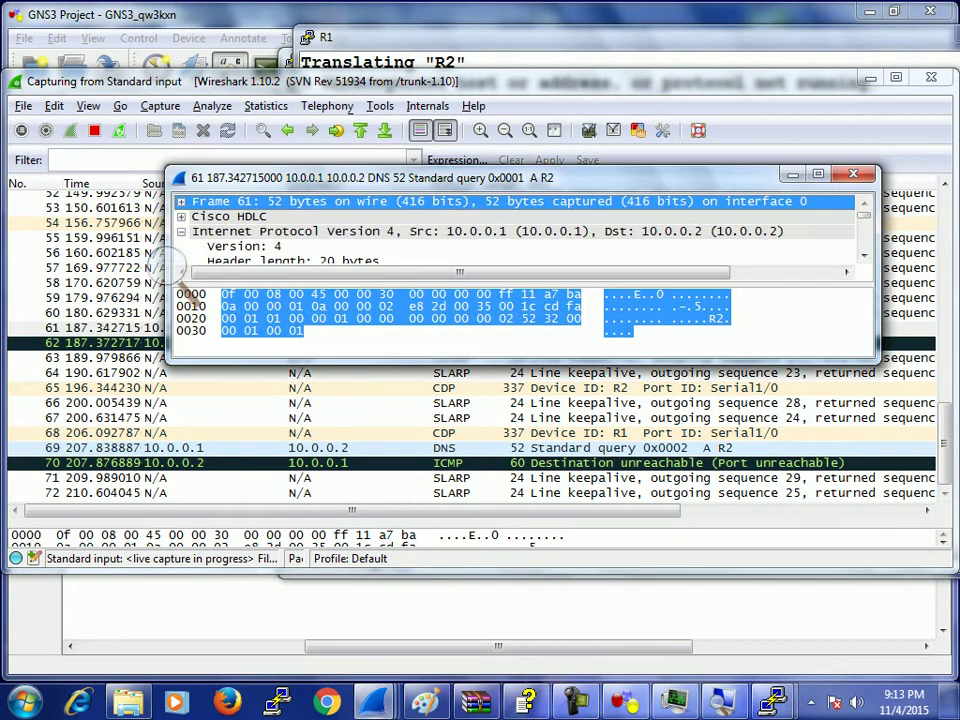
{"action": "key", "text": "super+Up"}
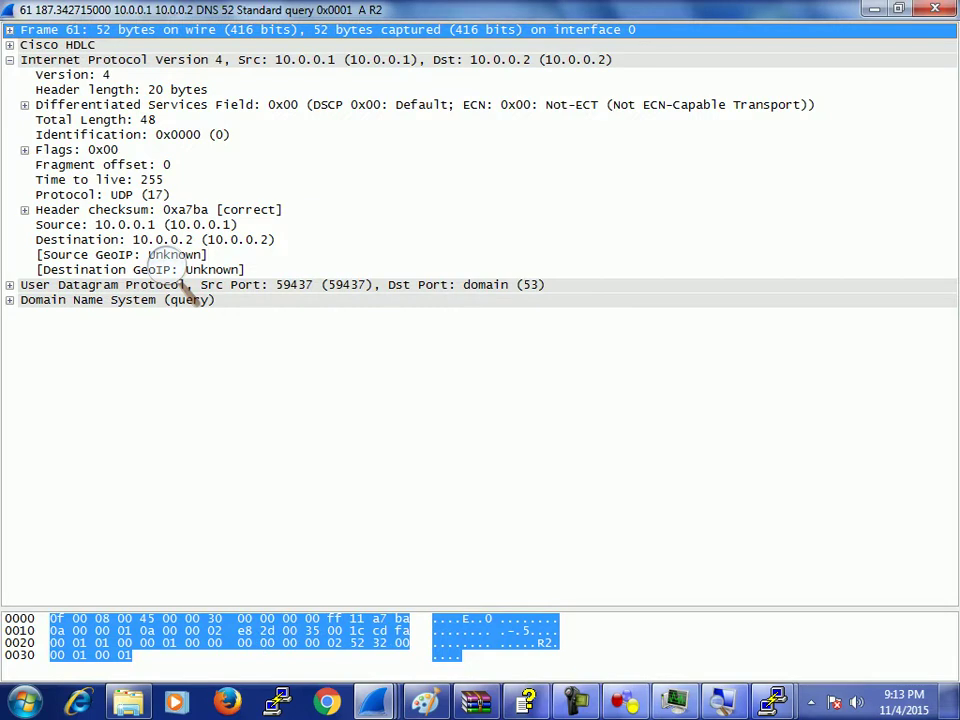
{"action": "key", "text": "ctrl+Left"}
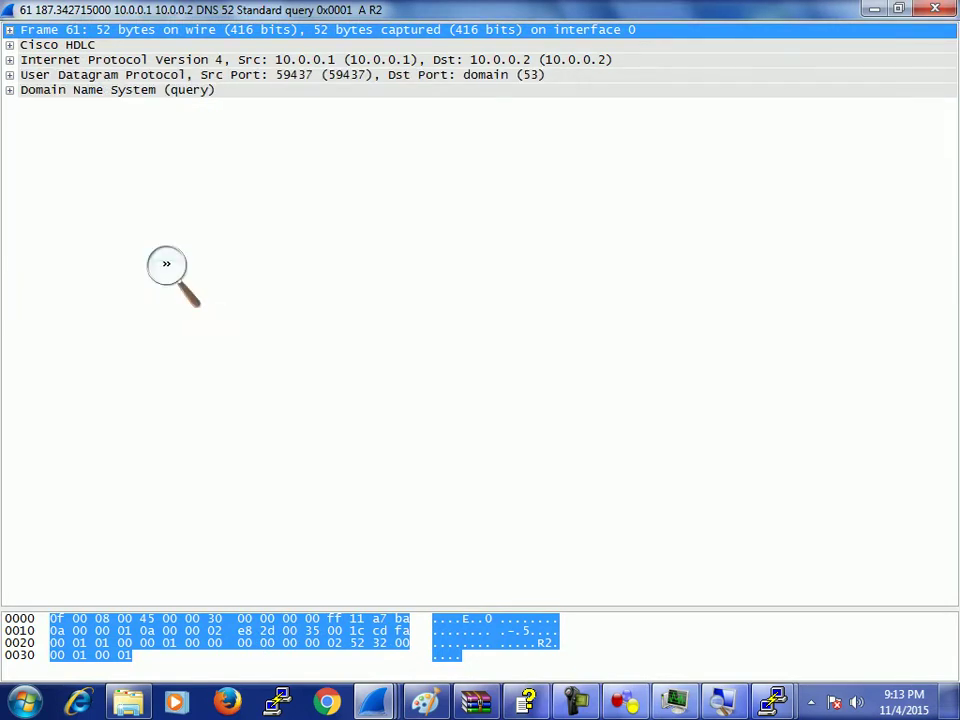
{"action": "left_click", "coordinate": [166, 264]}
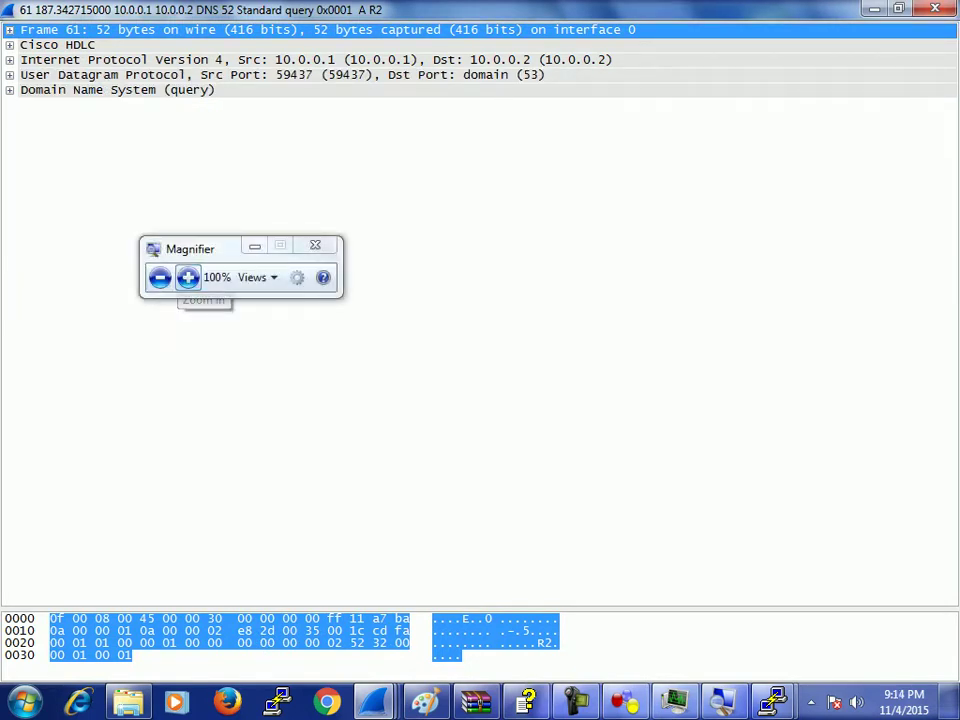
{"action": "left_click", "coordinate": [189, 277]}
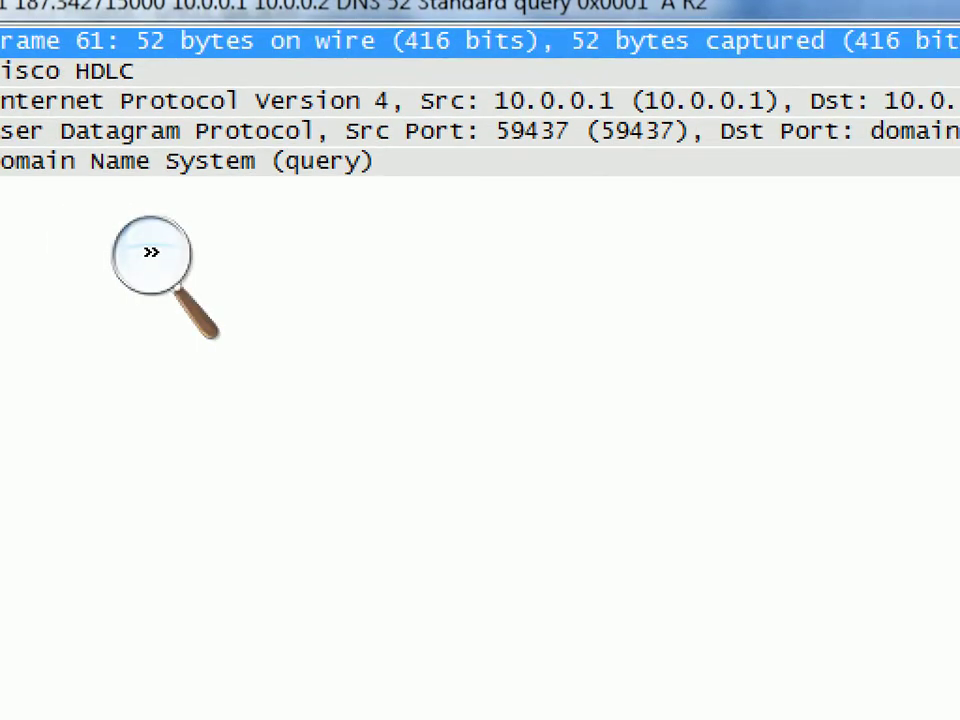
{"action": "left_click", "coordinate": [151, 255]}
{"action": "left_click", "coordinate": [138, 279]}
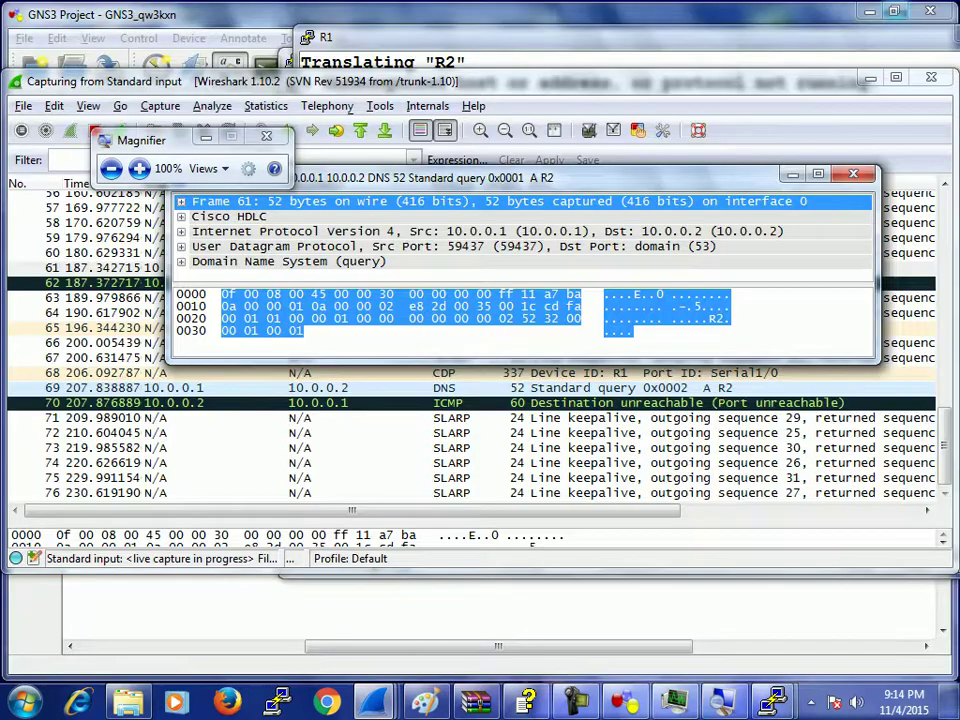
Restore the packet 61 window to a smaller size, extend its height, and magnify the screen to 200%.
{"action": "double_click", "coordinate": [675, 8]}
{"action": "left_click_drag", "start_coordinate": [524, 362], "coordinate": [520, 604]}
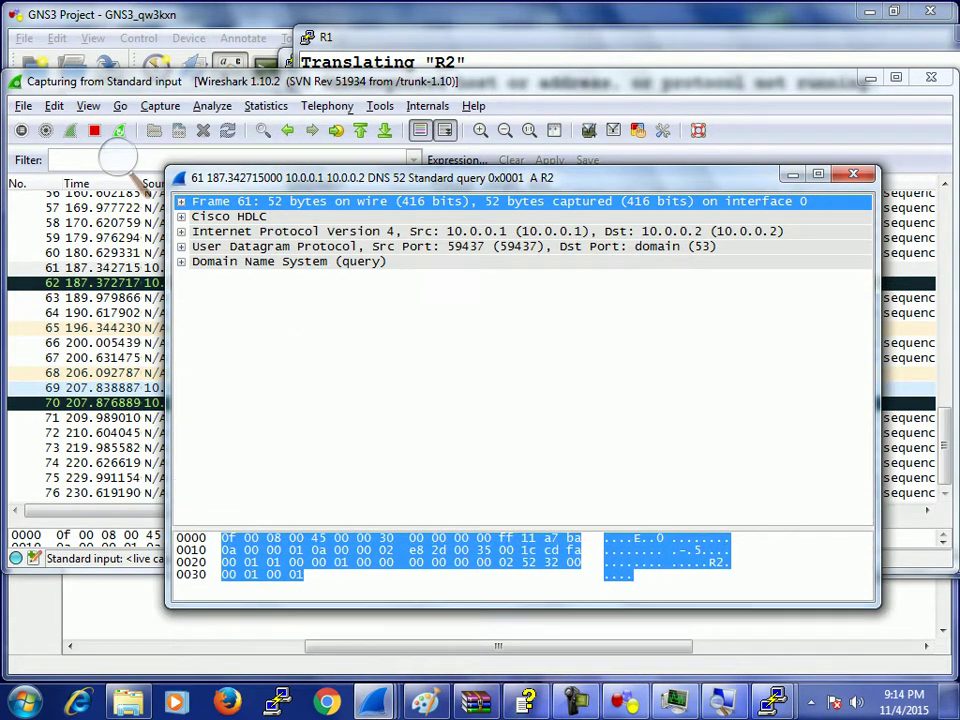
{"action": "left_click", "coordinate": [118, 155]}
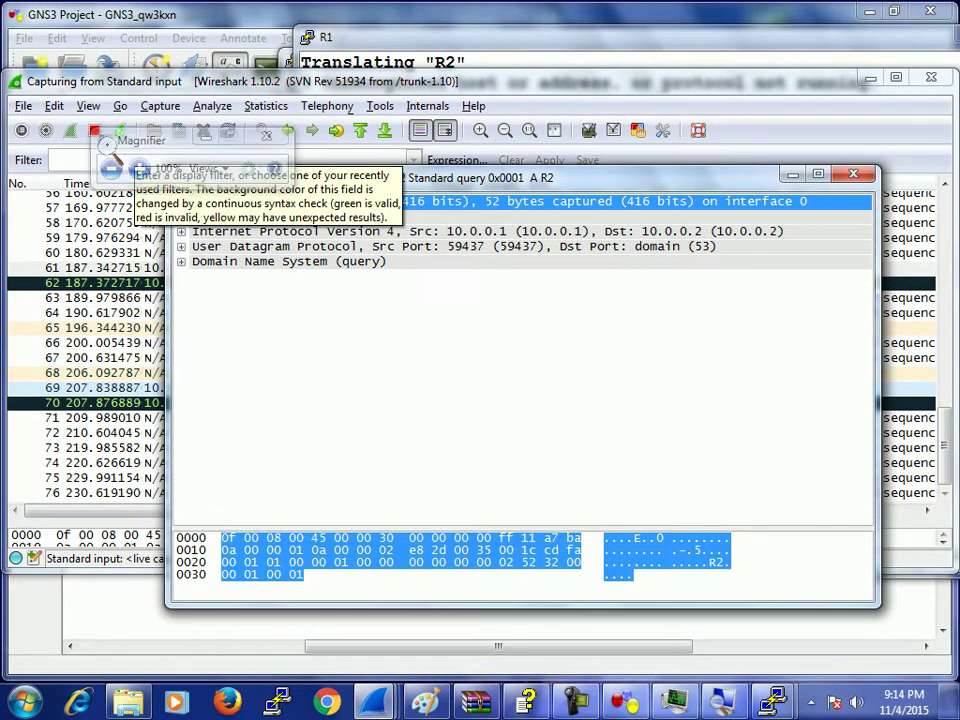
{"action": "left_click", "coordinate": [139, 168]}
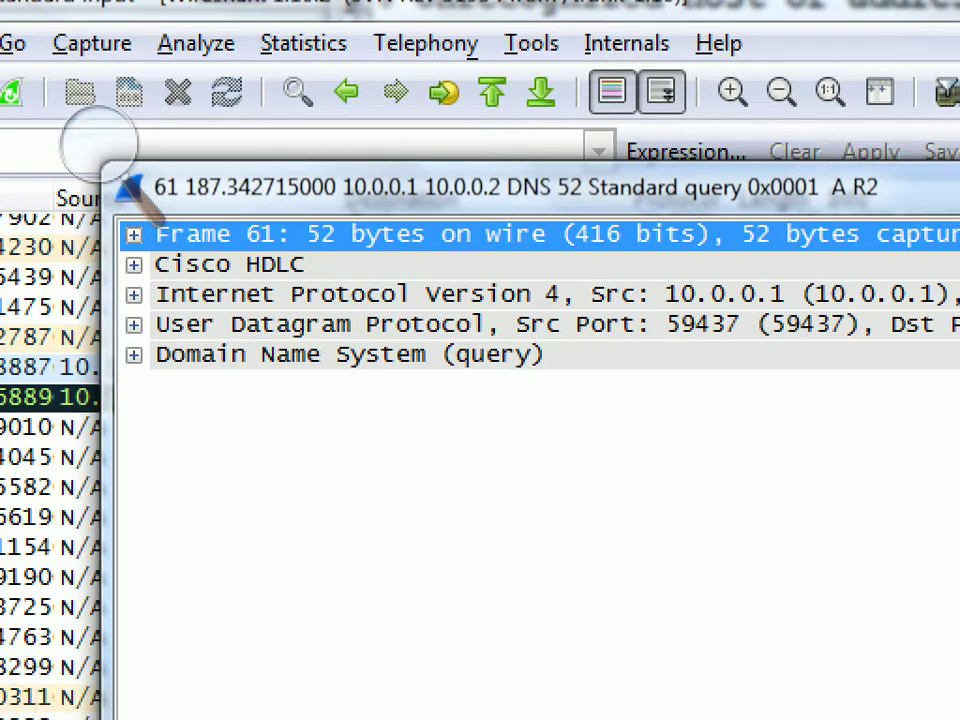
Expand the Internet Protocol Version 4 header, select its Protocol field, and return the screen magnification to 100%.
{"action": "left_click", "coordinate": [134, 294]}
{"action": "left_click", "coordinate": [319, 564]}
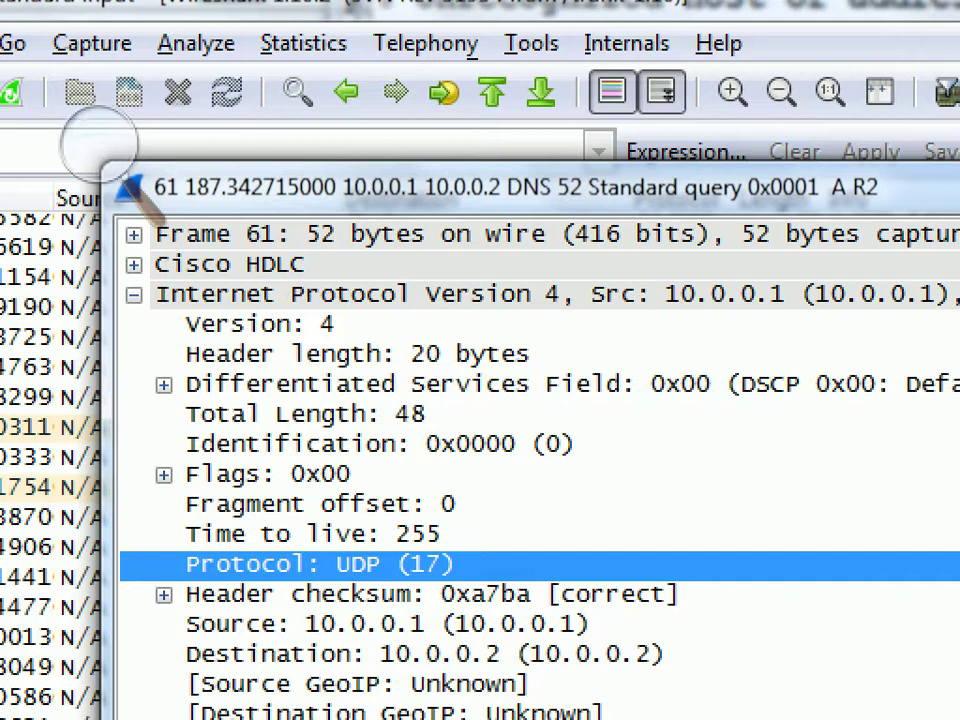
{"action": "left_click", "coordinate": [97, 145]}
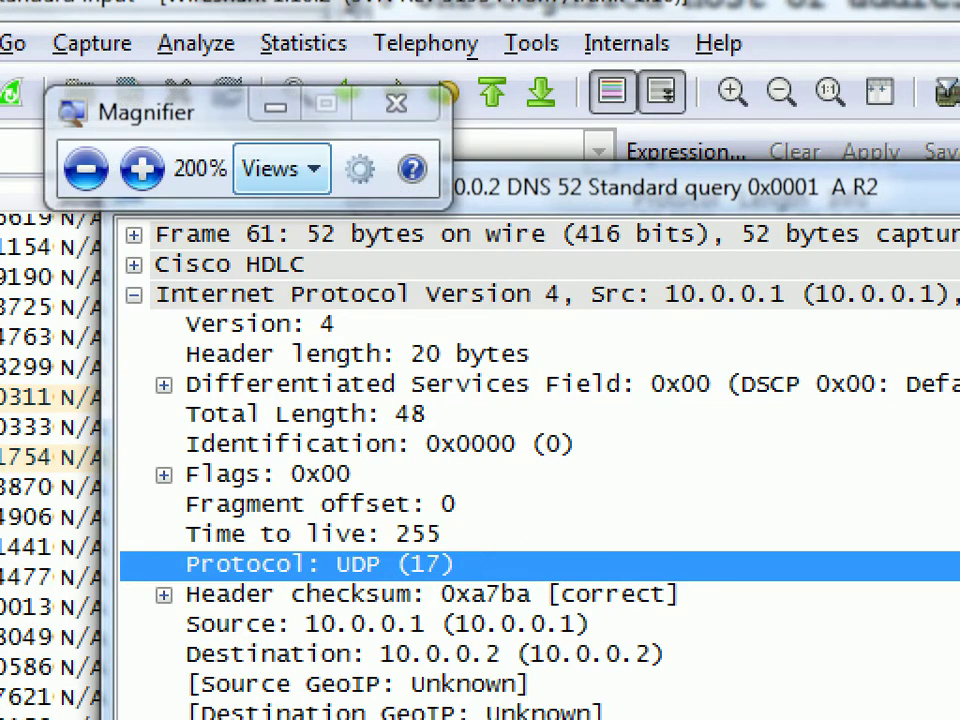
{"action": "left_click", "coordinate": [86, 168]}
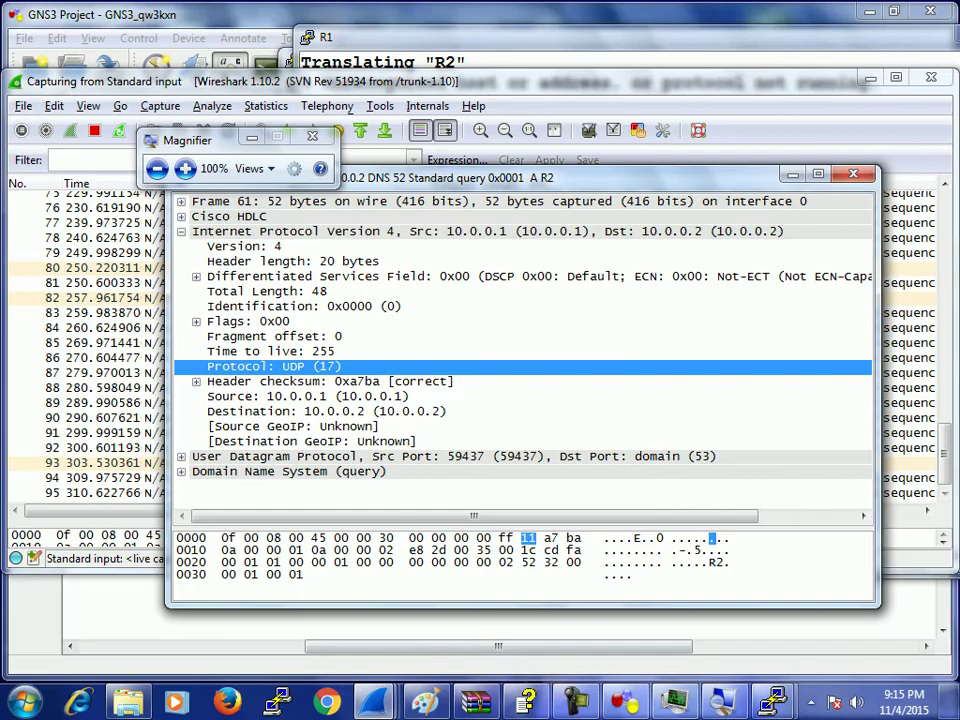
Switch to the R1 console and ping the IP address 10.0.0.2.
{"action": "left_click", "coordinate": [770, 701]}
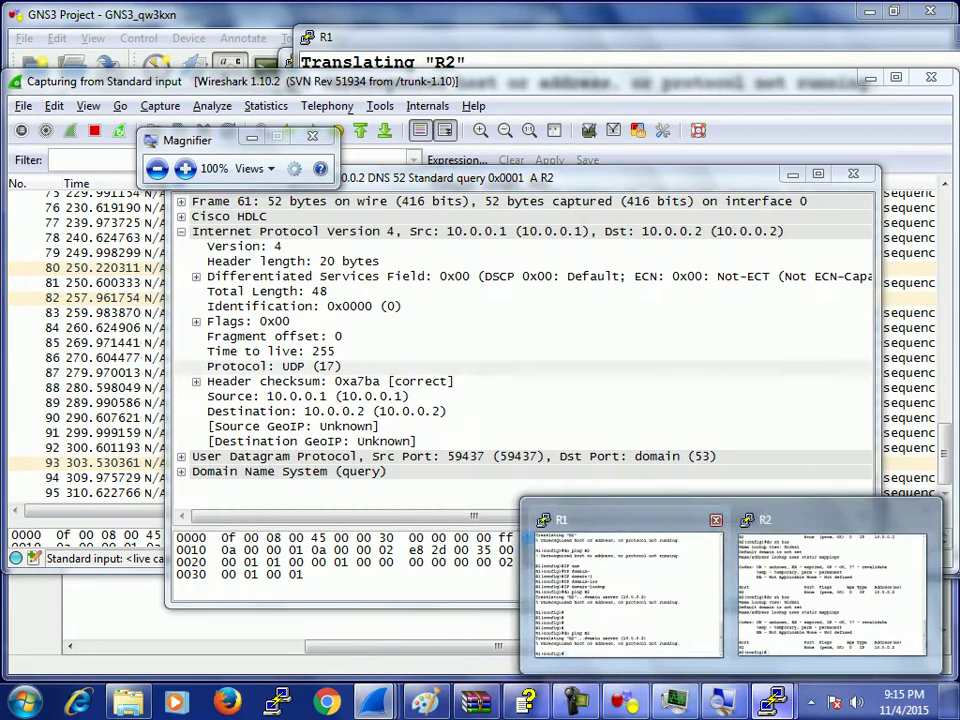
{"action": "left_click", "coordinate": [625, 585]}
{"action": "type", "text": "do pi"}
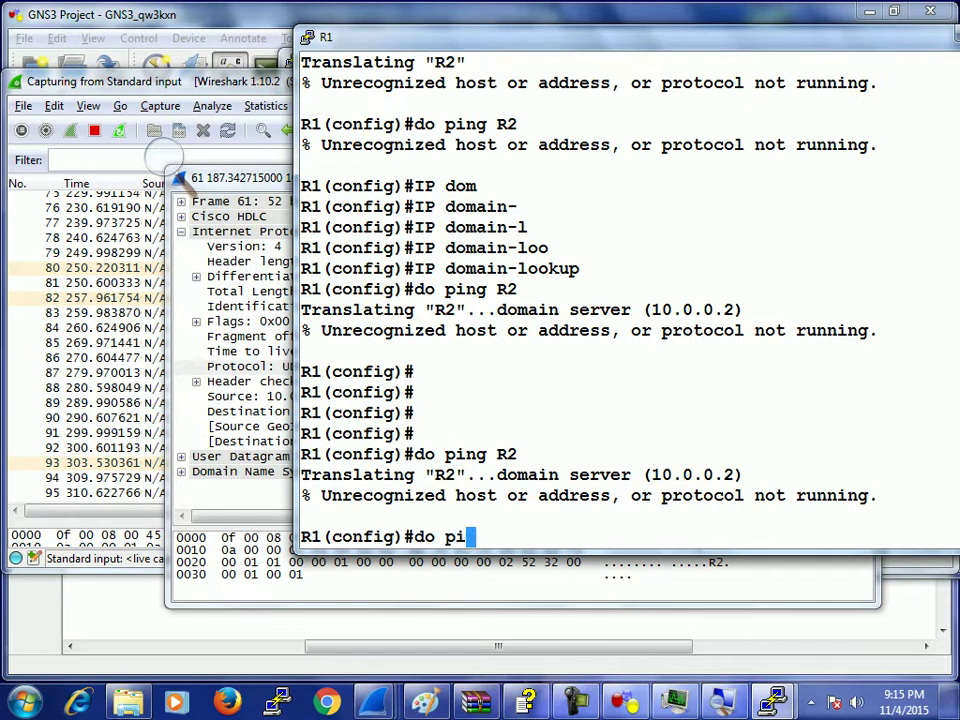
{"action": "type", "text": "ng 10.0.0.2"}
{"action": "key", "text": "Return"}
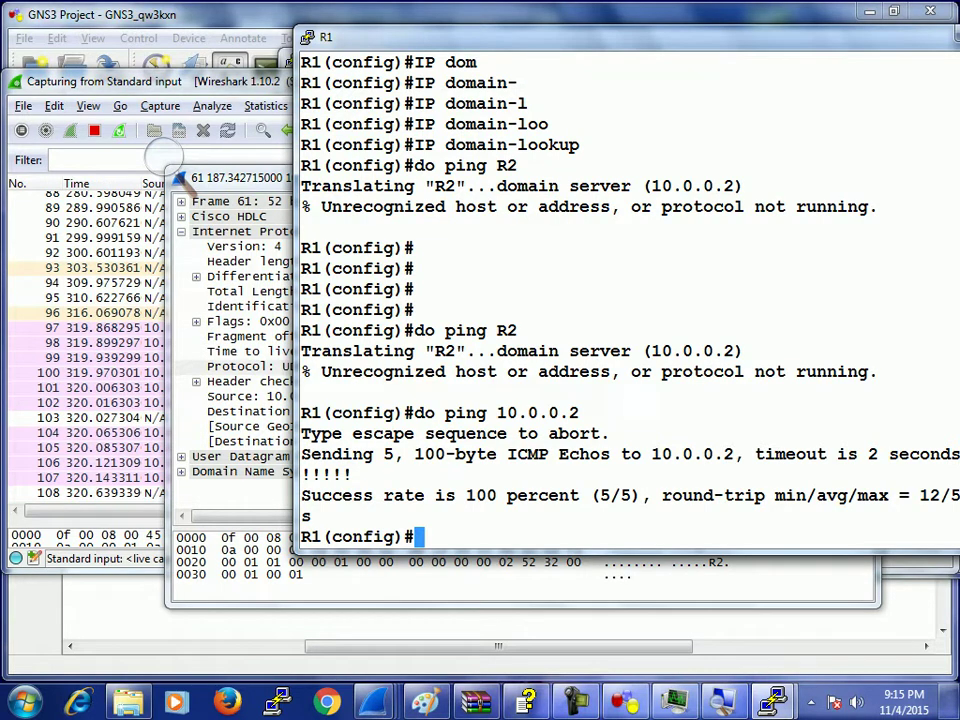
Switch back to the Wireshark capture and open the first ICMP echo request, packet 97, in its own window.
{"action": "mouse_move", "coordinate": [373, 702]}
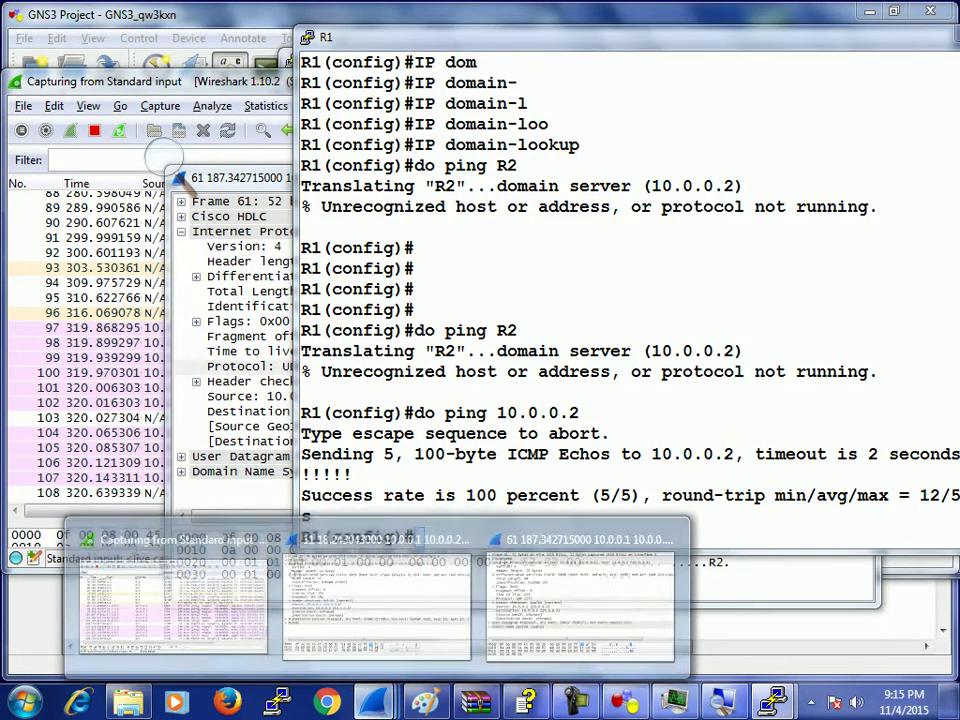
{"action": "left_click", "coordinate": [172, 595]}
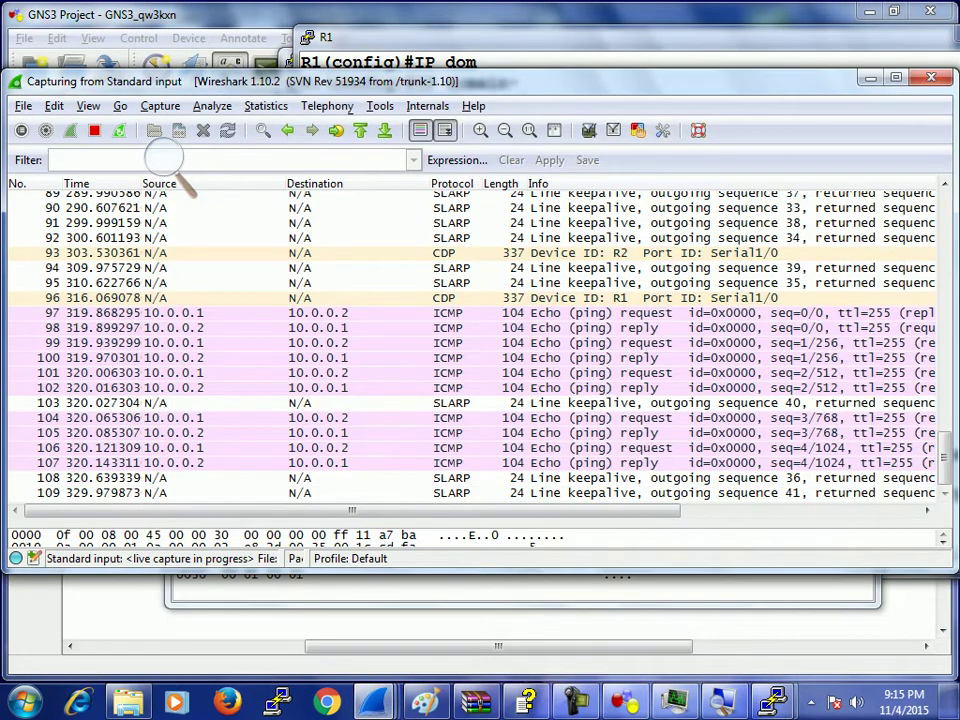
{"action": "double_click", "coordinate": [172, 313]}
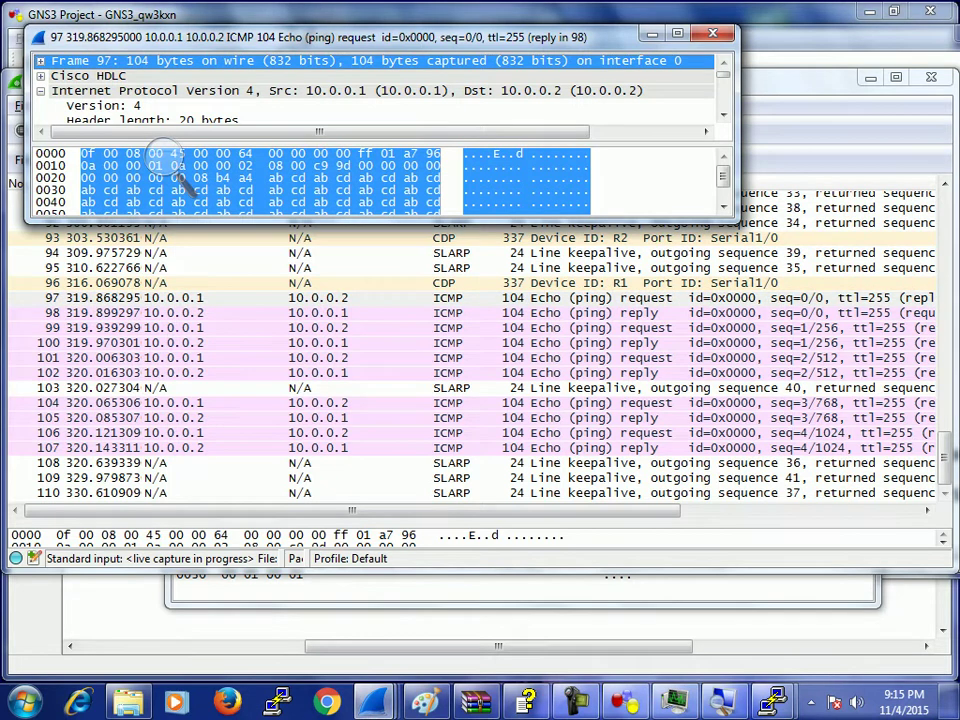
Collapse the Internet Protocol Version 4 header of packet 97, make its window narrower and taller, and magnify the screen to 200%.
{"action": "left_click", "coordinate": [40, 90]}
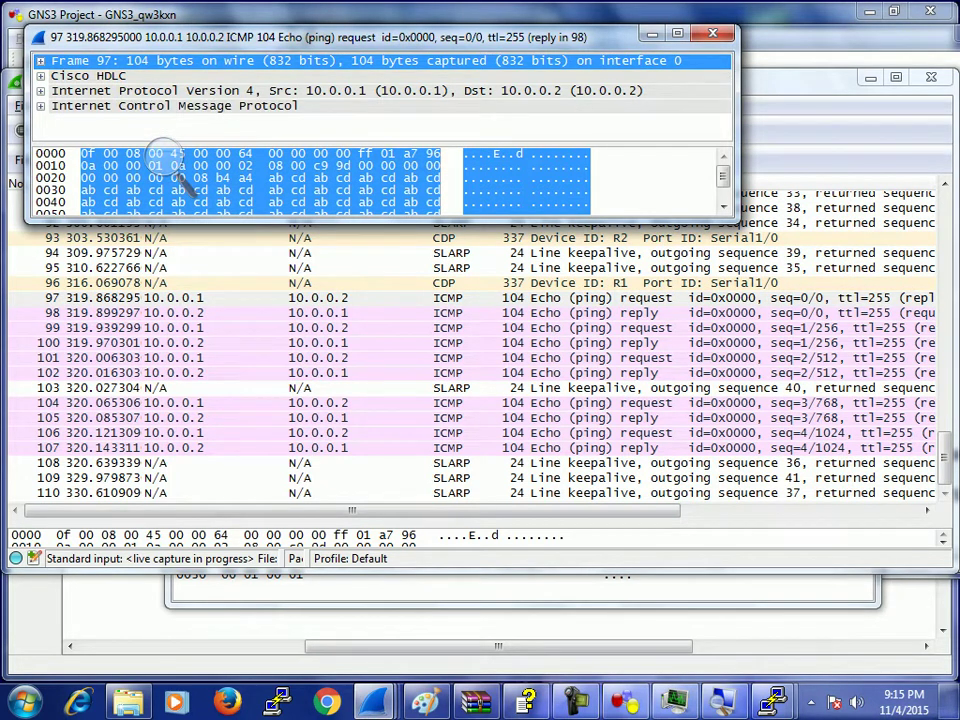
{"action": "key", "text": "super+Up"}
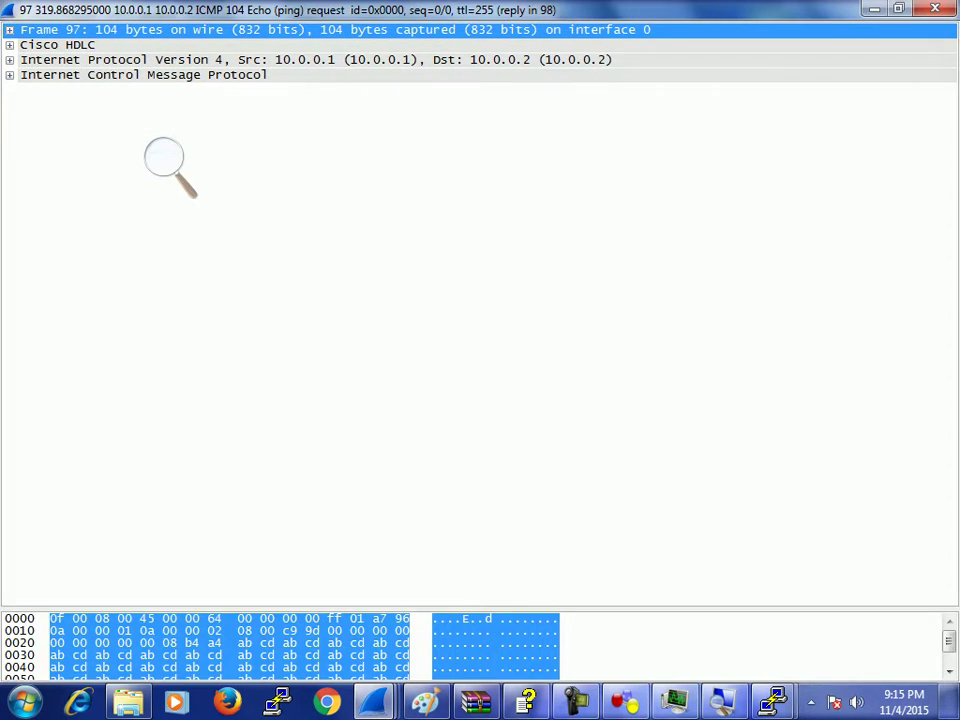
{"action": "key", "text": "super+Down"}
{"action": "left_click_drag", "start_coordinate": [381, 221], "coordinate": [381, 382]}
{"action": "left_click_drag", "start_coordinate": [28, 205], "coordinate": [350, 205]}
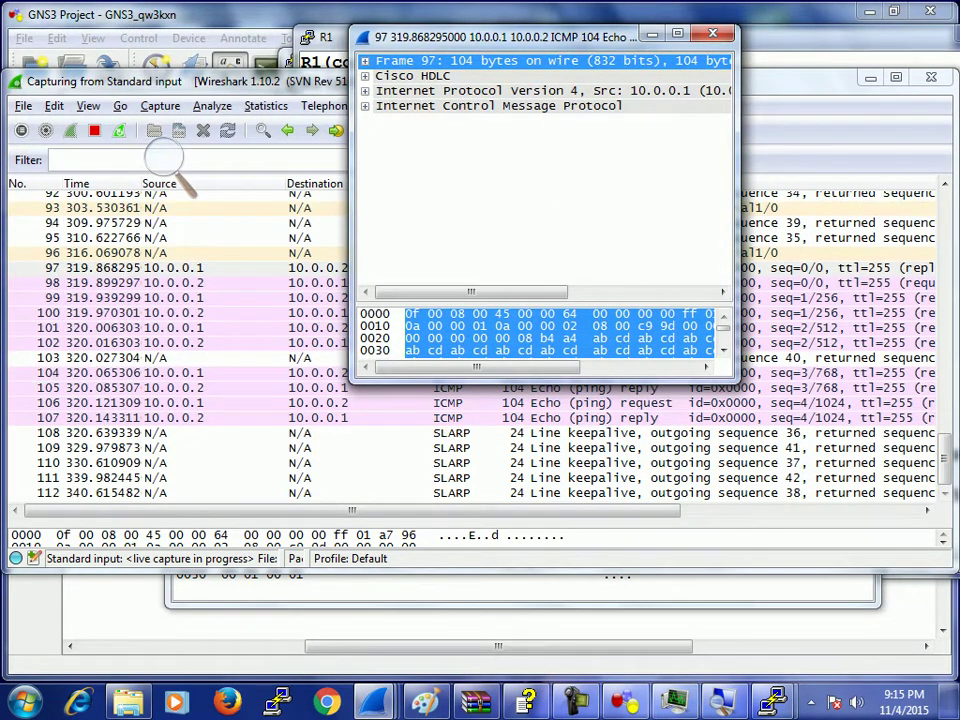
{"action": "left_click", "coordinate": [164, 157]}
{"action": "left_click", "coordinate": [185, 168]}
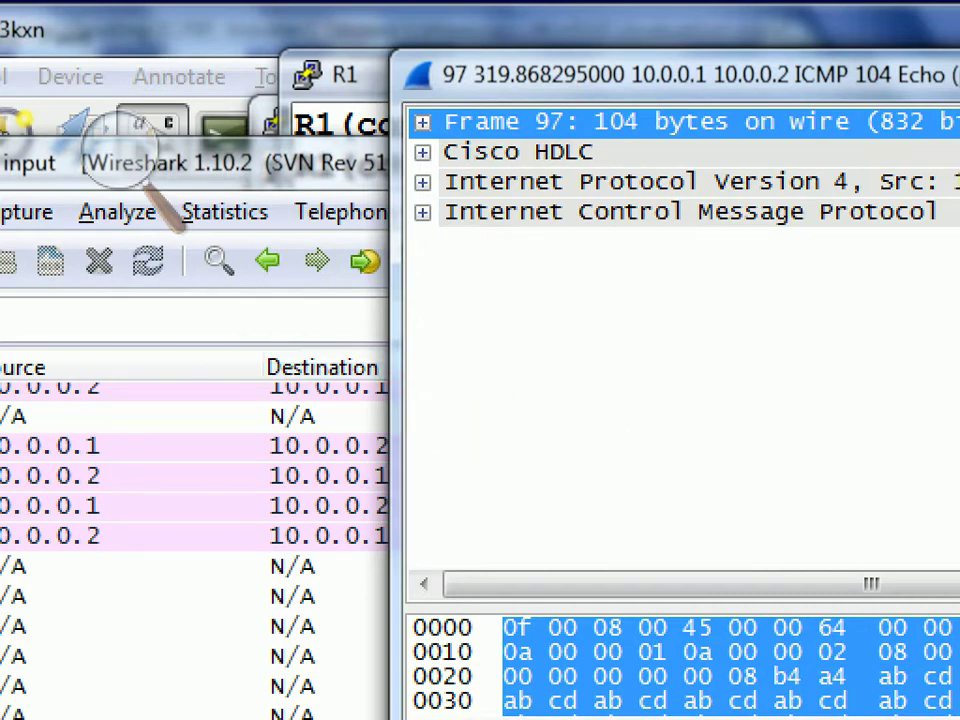
Expand packet 97's Internet Protocol Version 4 header, select its Protocol field, and return the screen magnification to 100%.
{"action": "left_click", "coordinate": [422, 182]}
{"action": "key", "text": "Down"}
{"action": "key", "text": "Down"}
{"action": "key", "text": "Down"}
{"action": "key", "text": "Down"}
{"action": "key", "text": "Down"}
{"action": "key", "text": "Down"}
{"action": "key", "text": "Down"}
{"action": "key", "text": "Down"}
{"action": "key", "text": "Down"}
{"action": "key", "text": "Down"}
{"action": "key", "text": "Down"}
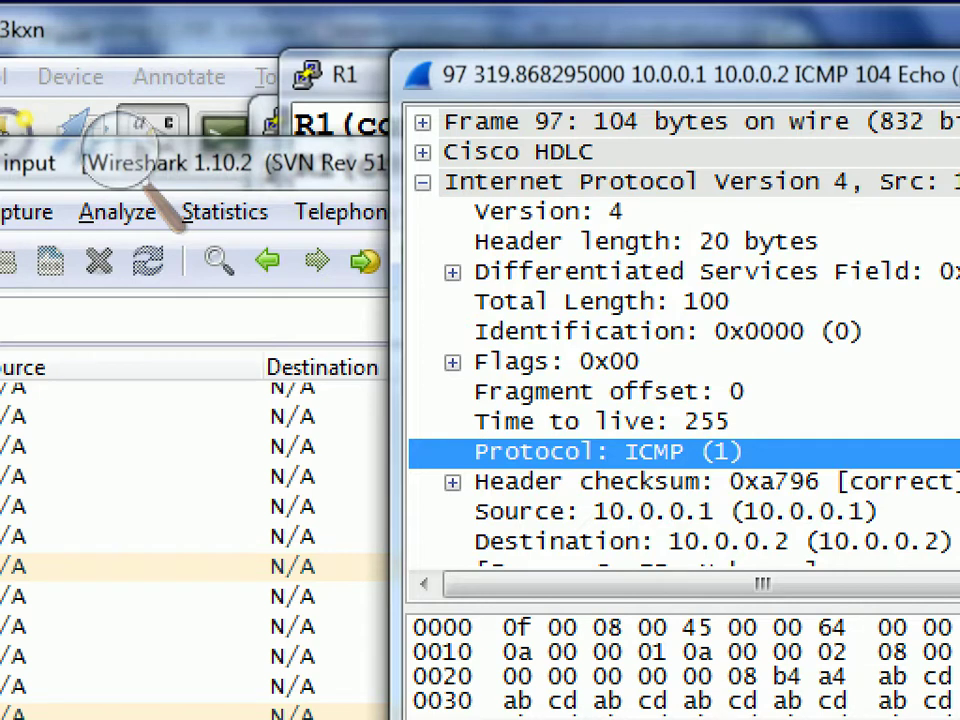
{"action": "left_click", "coordinate": [120, 152]}
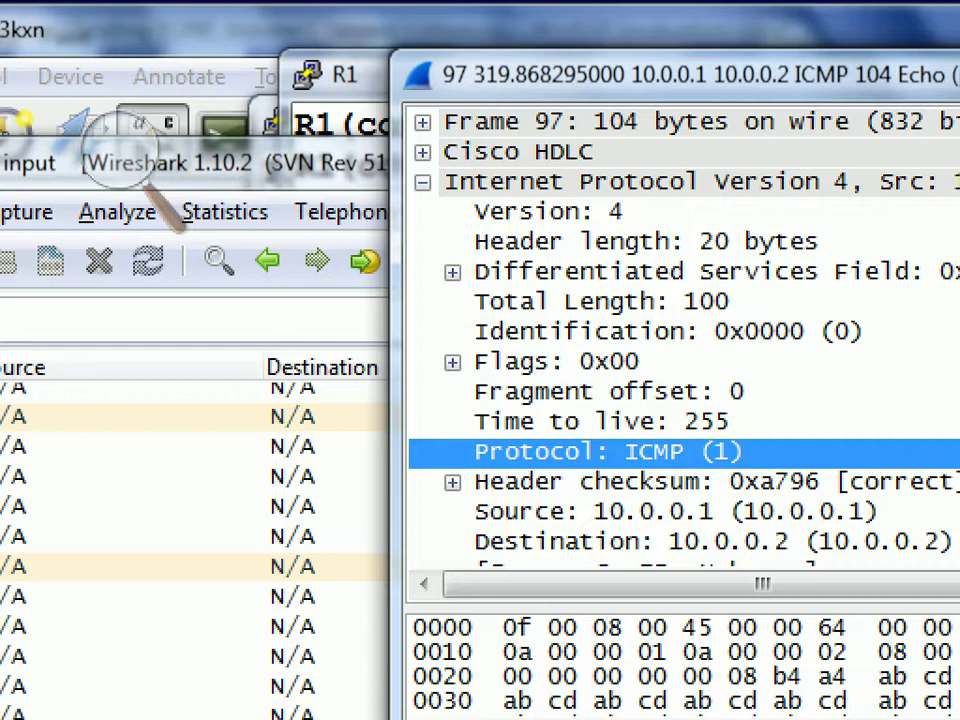
{"action": "left_click", "coordinate": [120, 170]}
{"action": "left_click", "coordinate": [106, 174]}
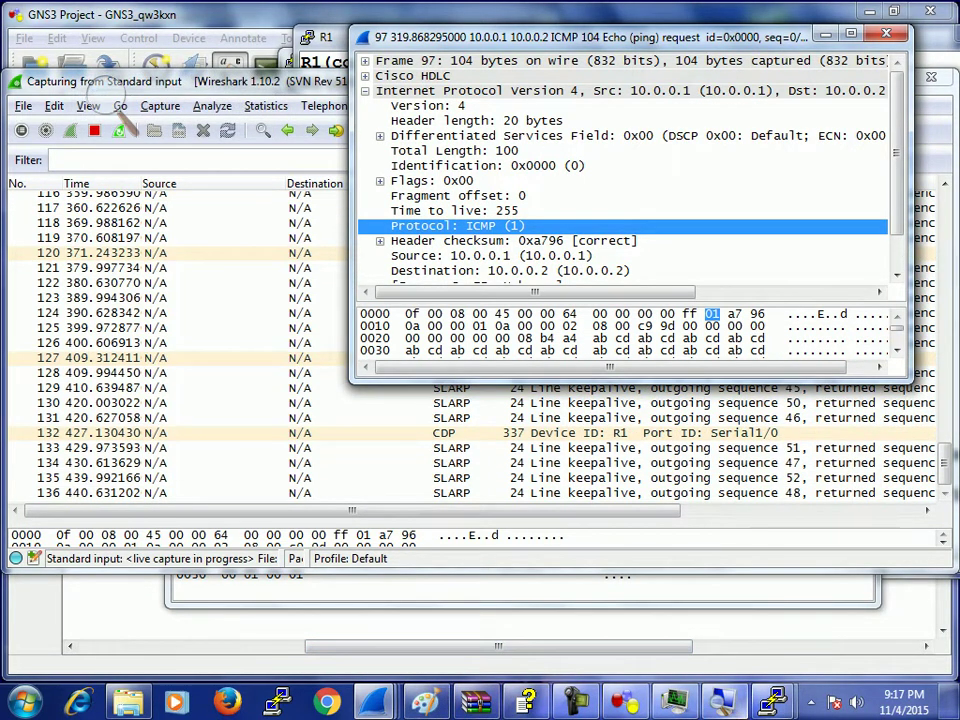
Switch to the R1 console and enable EIGRP process 1 with network 10.0.0.0.
{"action": "left_click", "coordinate": [770, 700]}
{"action": "left_click", "coordinate": [608, 592]}
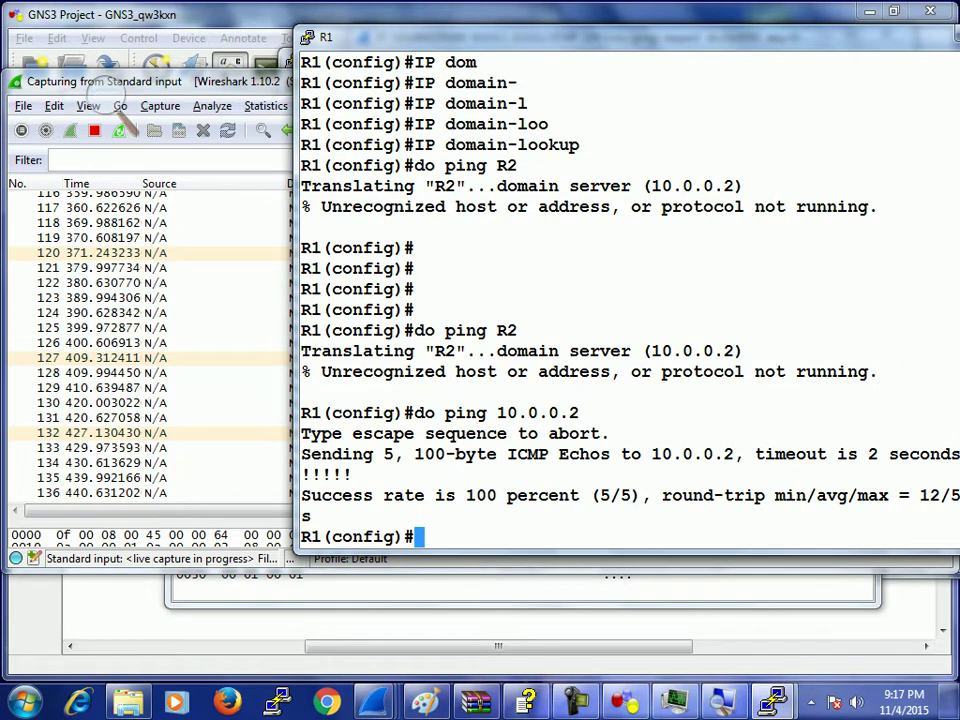
{"action": "type", "text": "ro"}
{"action": "key", "text": "Tab"}
{"action": "type", "text": "uter e"}
{"action": "key", "text": "Tab"}
{"action": "type", "text": "igrp 1"}
{"action": "key", "text": "Return"}
{"action": "type", "text": "net"}
{"action": "key", "text": "Tab"}
{"action": "type", "text": "10.0.0.0"}
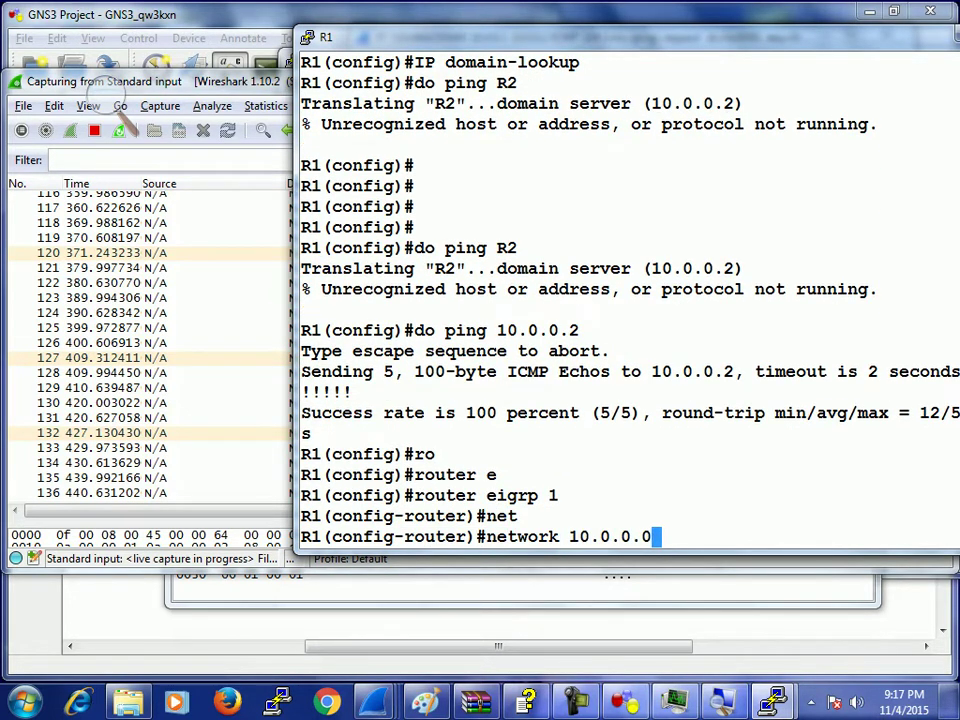
{"action": "key", "text": "Return"}
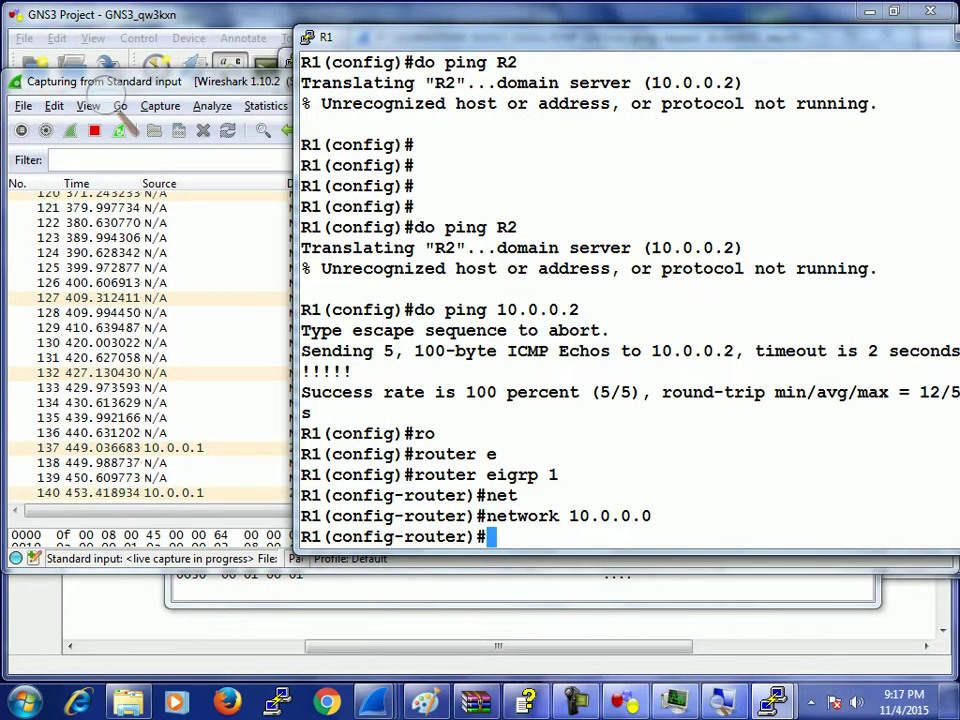
Switch to the Wireshark capture, open EIGRP Hello packet 140 in its own window, and collapse its Internet Protocol Version 4 header.
{"action": "left_click", "coordinate": [215, 268]}
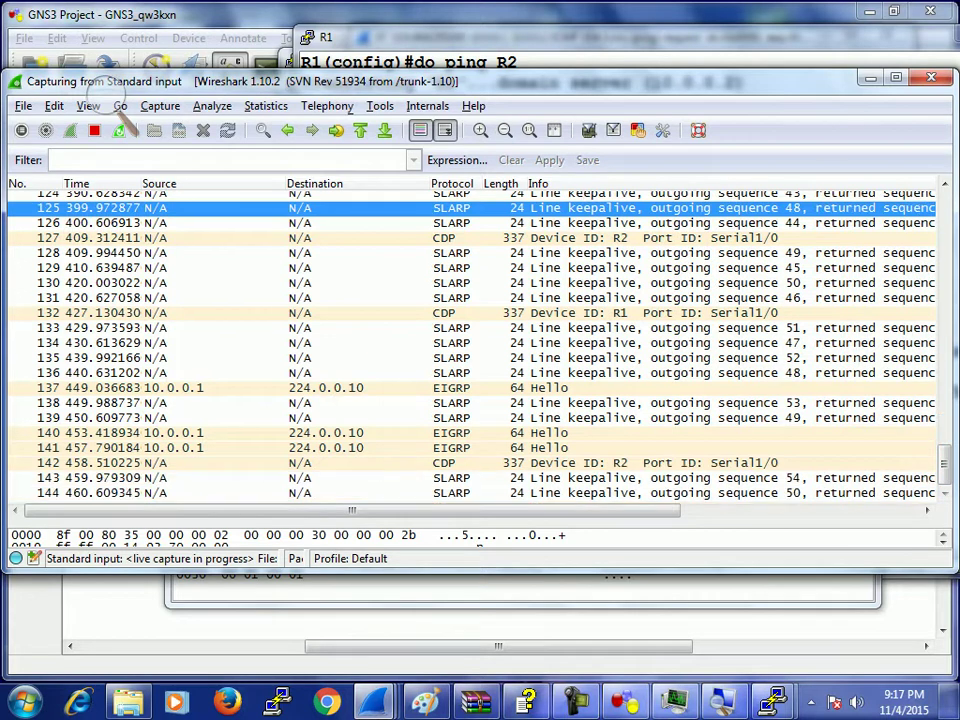
{"action": "double_click", "coordinate": [215, 433]}
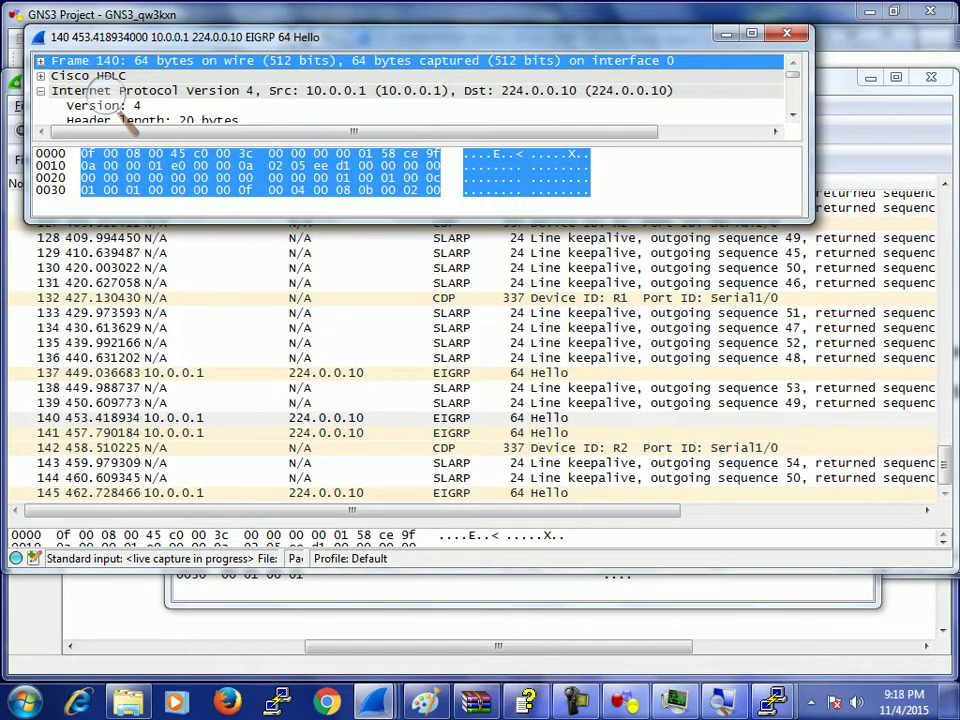
{"action": "left_click", "coordinate": [41, 90]}
Make the packet 140 window narrower and taller, and magnify the screen to 200%.
{"action": "left_click_drag", "start_coordinate": [26, 120], "coordinate": [243, 120]}
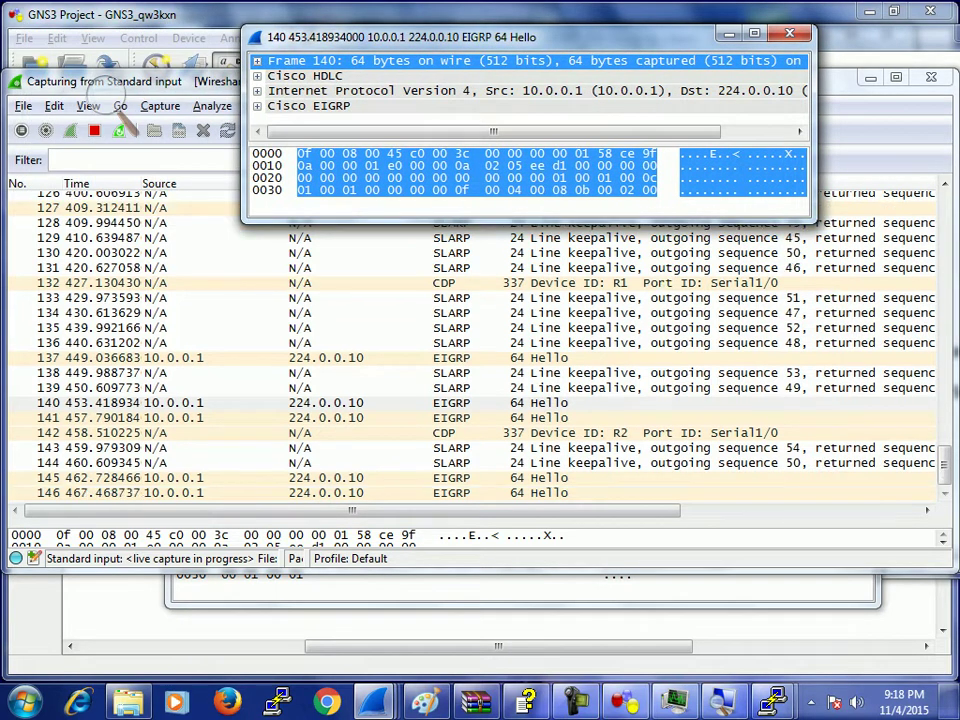
{"action": "left_click_drag", "start_coordinate": [528, 222], "coordinate": [528, 380]}
{"action": "left_click", "coordinate": [106, 95]}
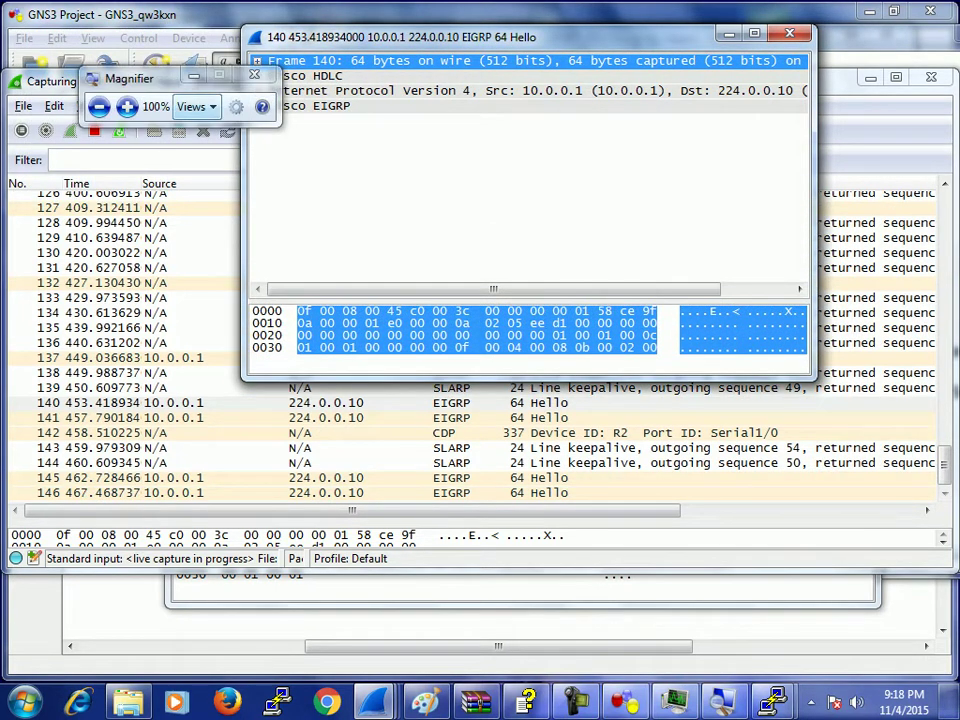
{"action": "key", "text": "super+plus"}
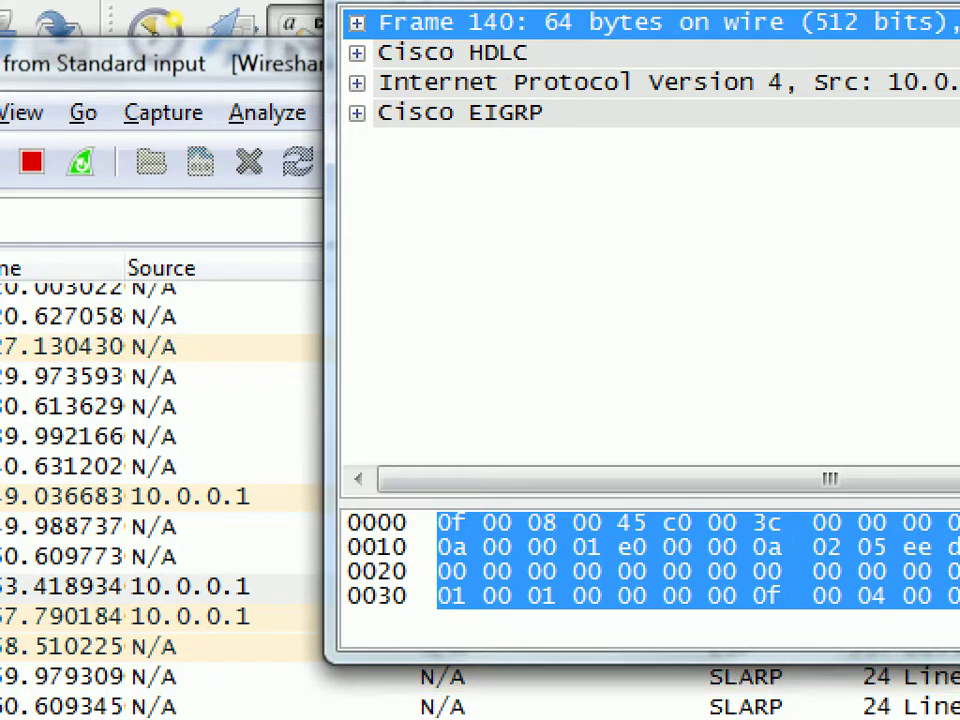
Expand packet 140's Internet Protocol Version 4 header and select its Protocol field, followed by its Header length field.
{"action": "left_click", "coordinate": [357, 83]}
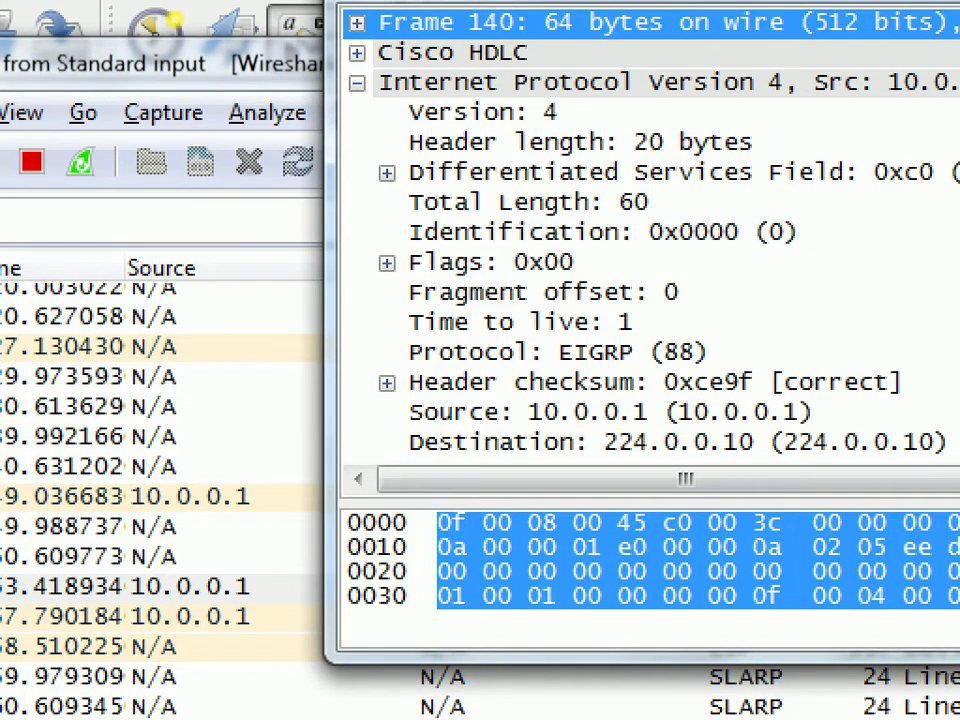
{"action": "left_click", "coordinate": [557, 352]}
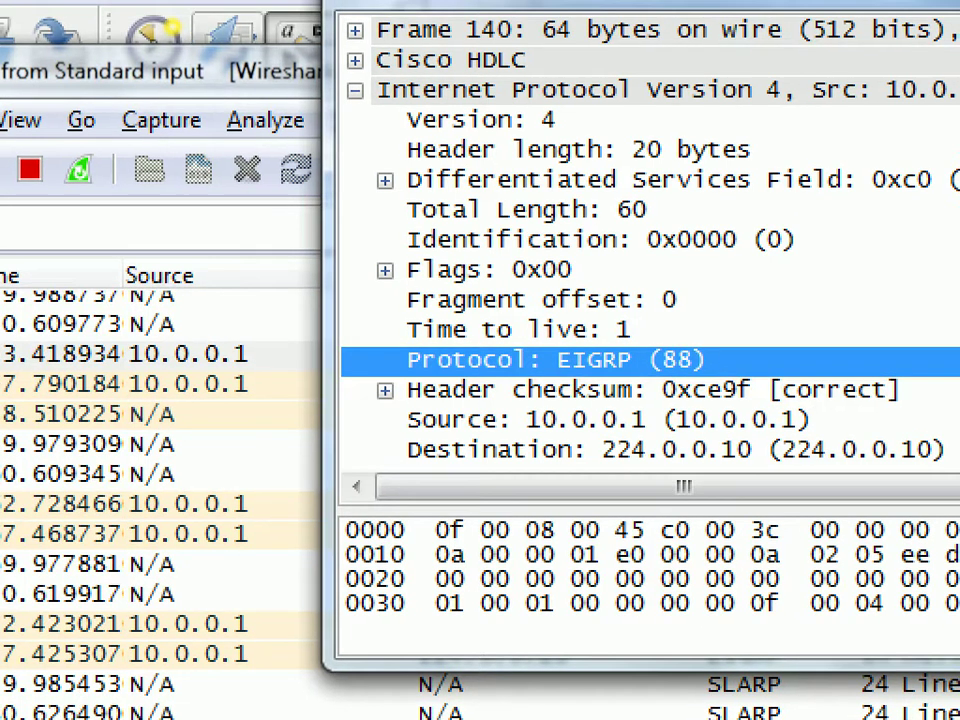
{"action": "left_click", "coordinate": [578, 149]}
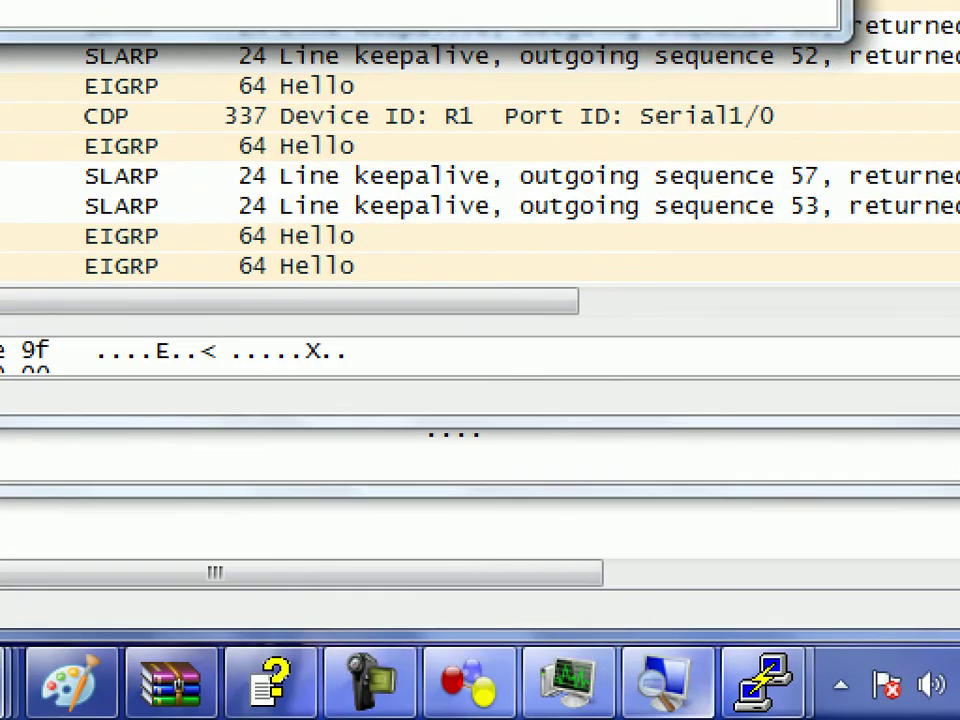
Return the screen magnification to 100% and minimize the Magnifier controls.
{"action": "left_click", "coordinate": [667, 684]}
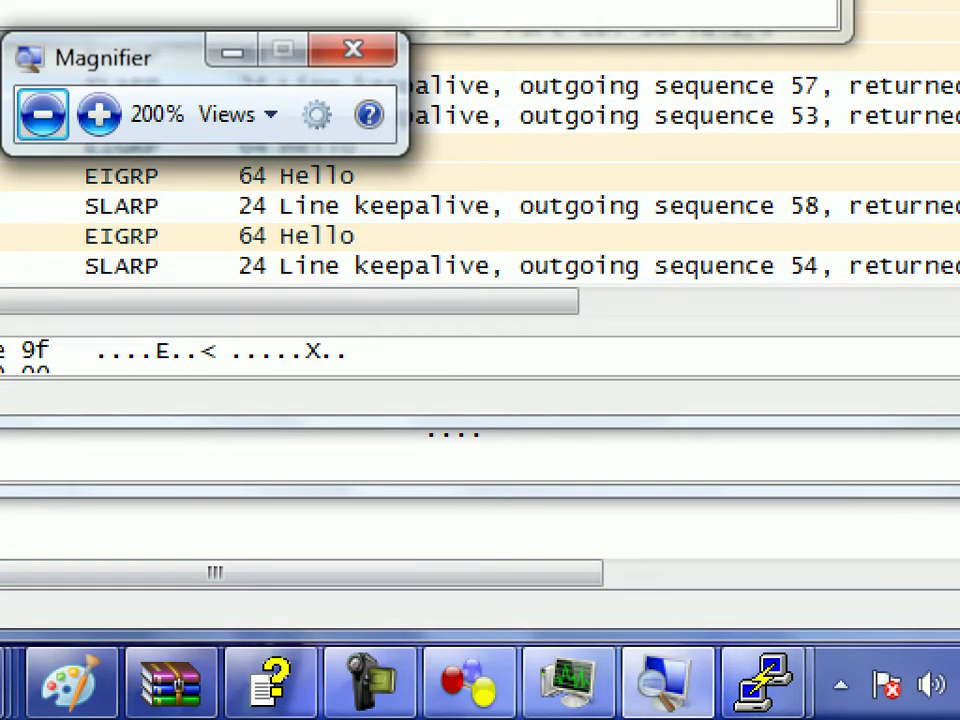
{"action": "left_click", "coordinate": [42, 114]}
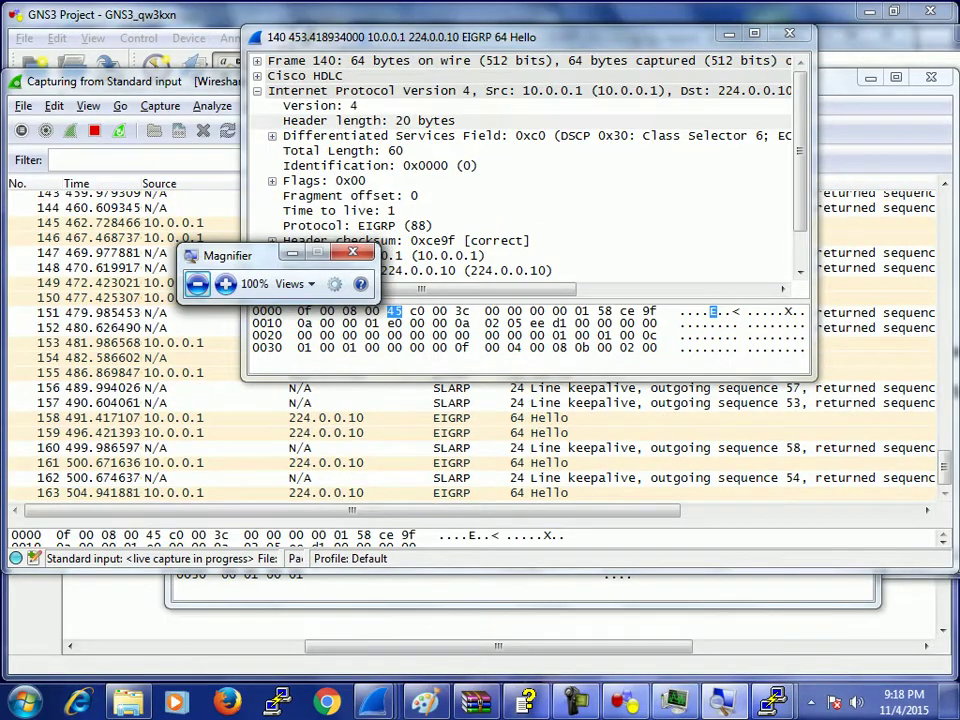
{"action": "left_click", "coordinate": [292, 252]}
Minimize the Wireshark, GNS3, file browser, archive and router console windows until only the desktop shows.
{"action": "left_click", "coordinate": [729, 34]}
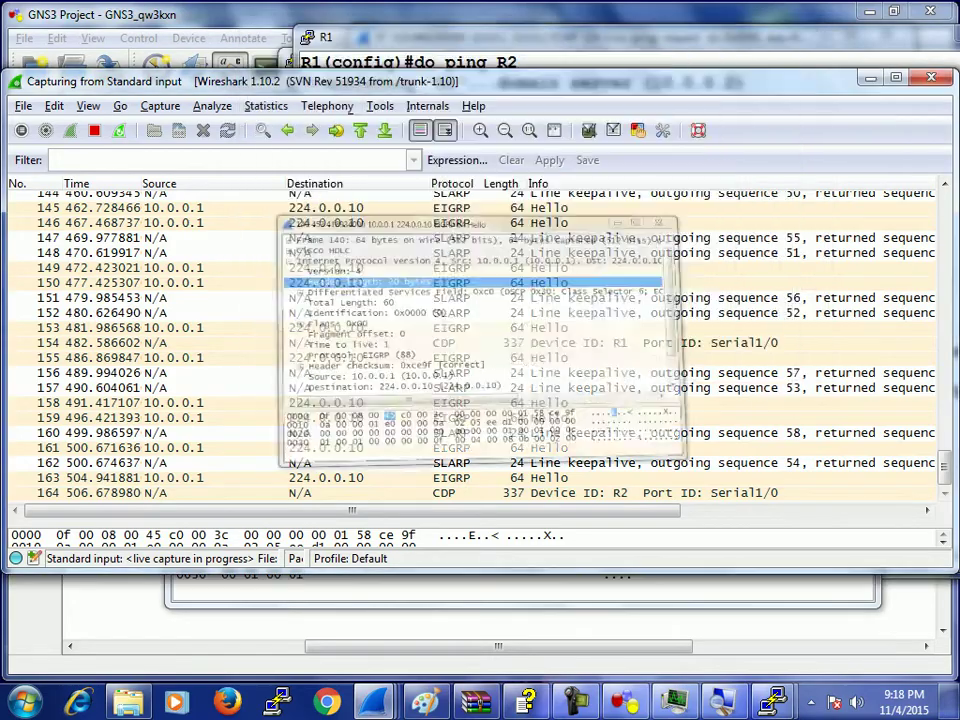
{"action": "left_click", "coordinate": [870, 78]}
{"action": "left_click", "coordinate": [869, 11]}
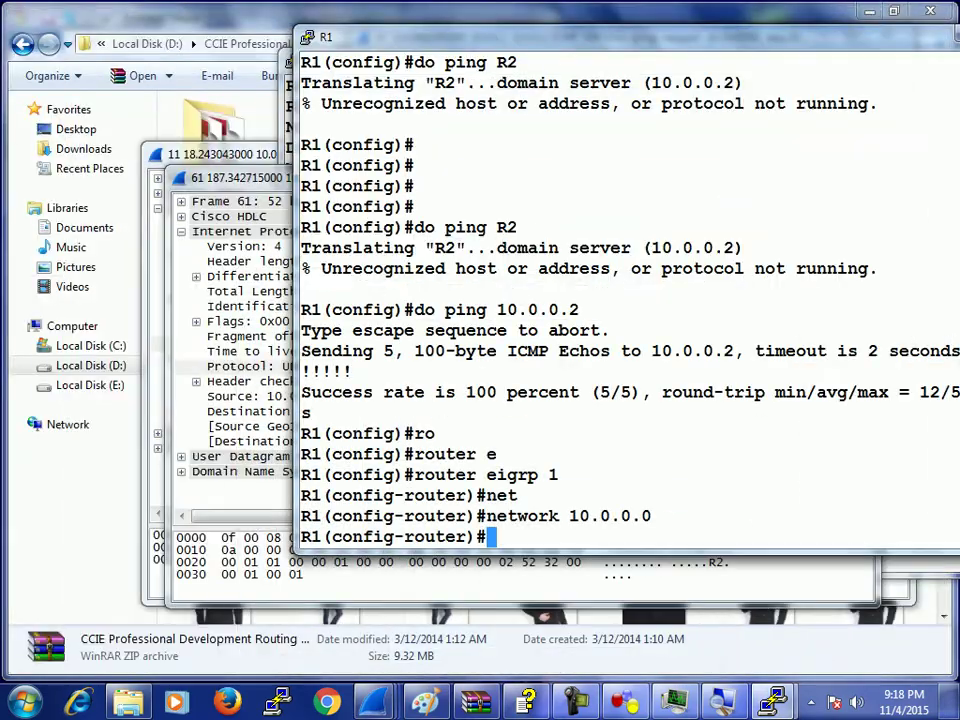
{"action": "key", "text": "super+Down"}
{"action": "key", "text": "super+Down"}
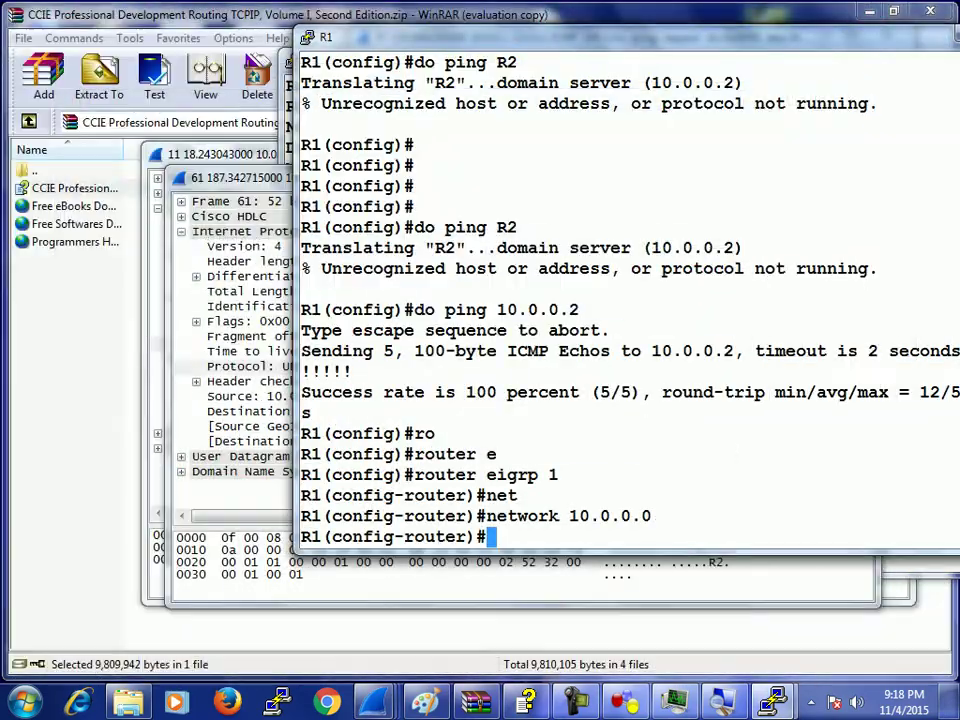
{"action": "key", "text": "super+Down"}
{"action": "key", "text": "super+Down"}
{"action": "left_click_drag", "start_coordinate": [940, 37], "coordinate": [825, 30]}
{"action": "left_click", "coordinate": [854, 28]}
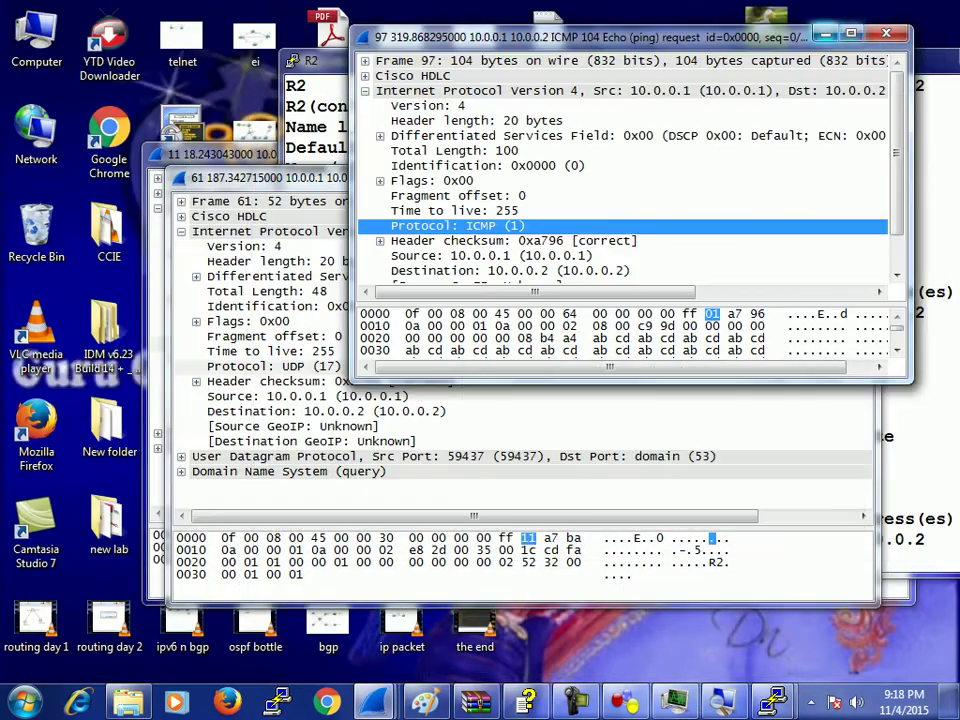
{"action": "key", "text": "super+Down"}
{"action": "key", "text": "super+Down"}
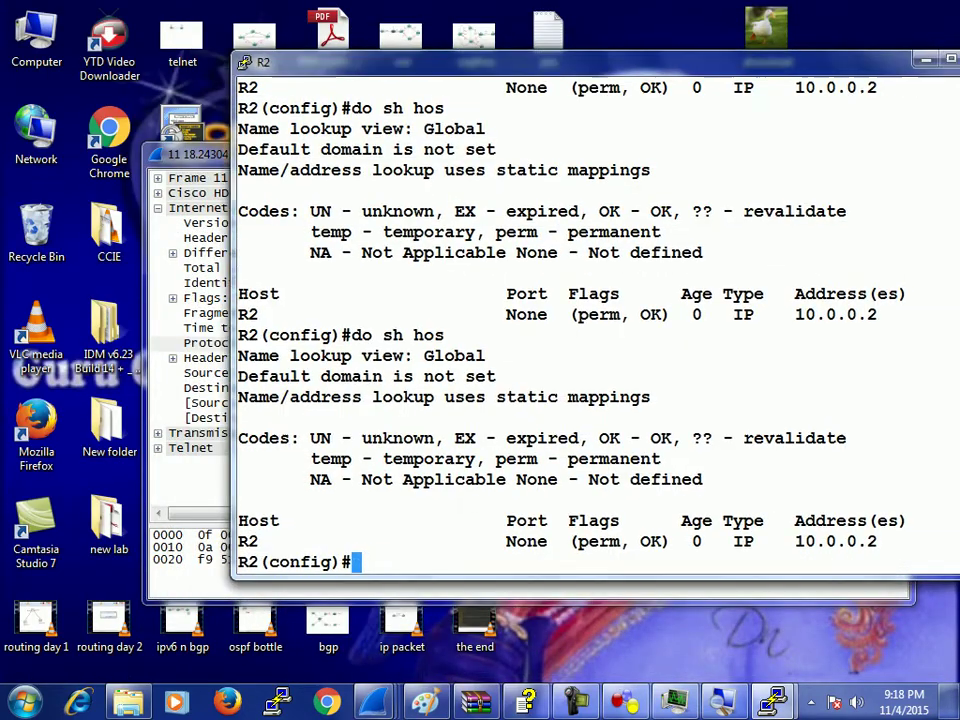
{"action": "left_click_drag", "start_coordinate": [870, 62], "coordinate": [805, 62]}
{"action": "key", "text": "super+Down"}
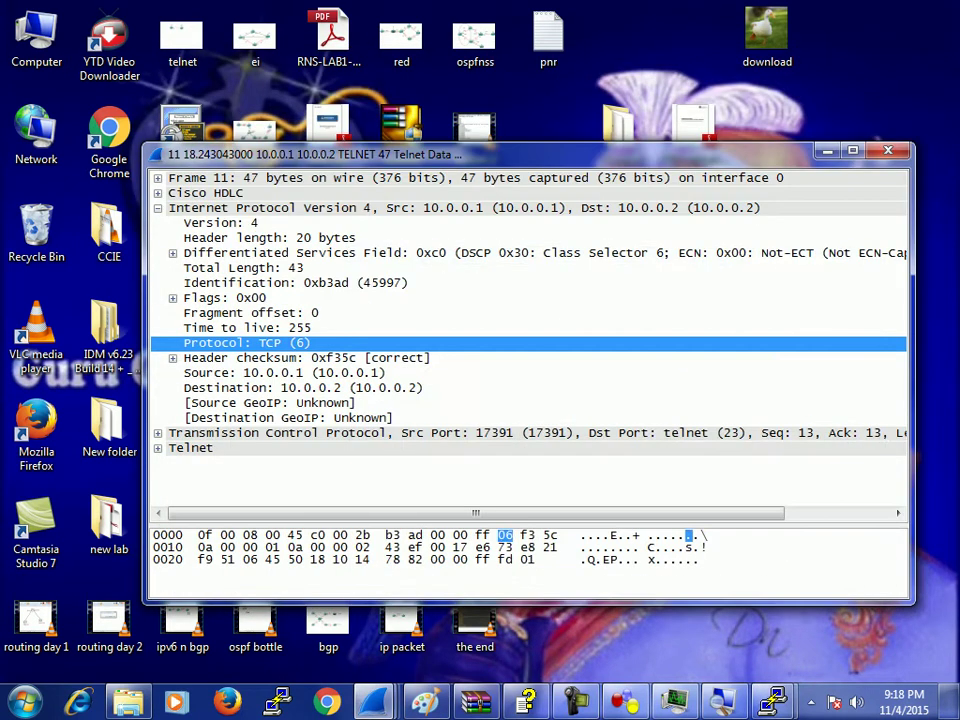
{"action": "key", "text": "super+Down"}
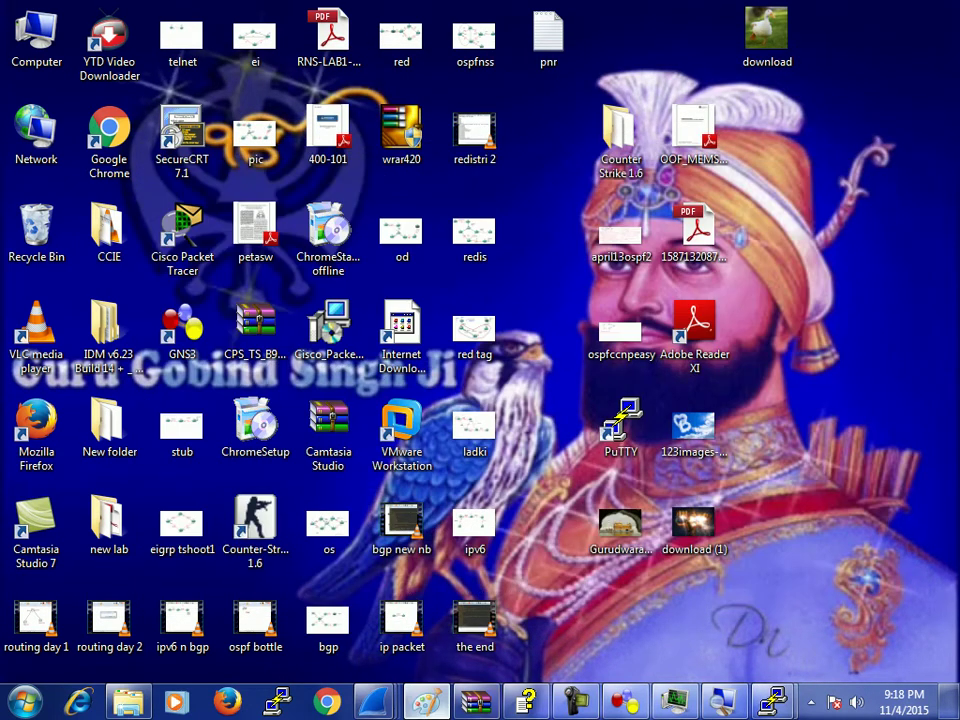
Switch to Paint and start a new blank drawing, discarding the changes to the OSI layer sketch.
{"action": "left_click", "coordinate": [426, 701]}
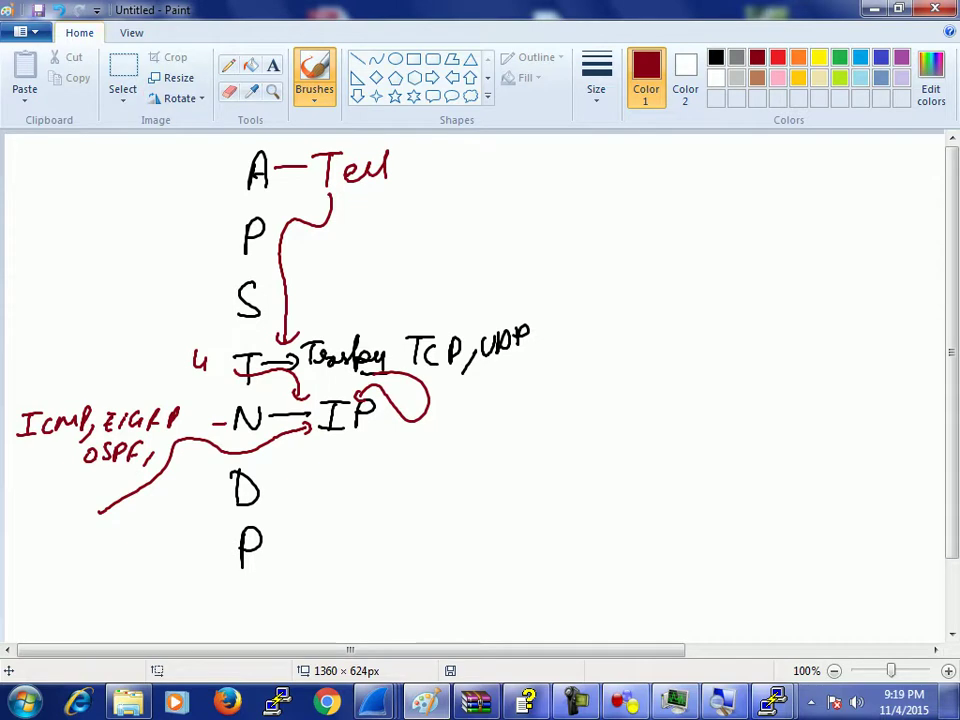
{"action": "left_click", "coordinate": [25, 32]}
{"action": "left_click", "coordinate": [57, 64]}
{"action": "left_click", "coordinate": [515, 352]}
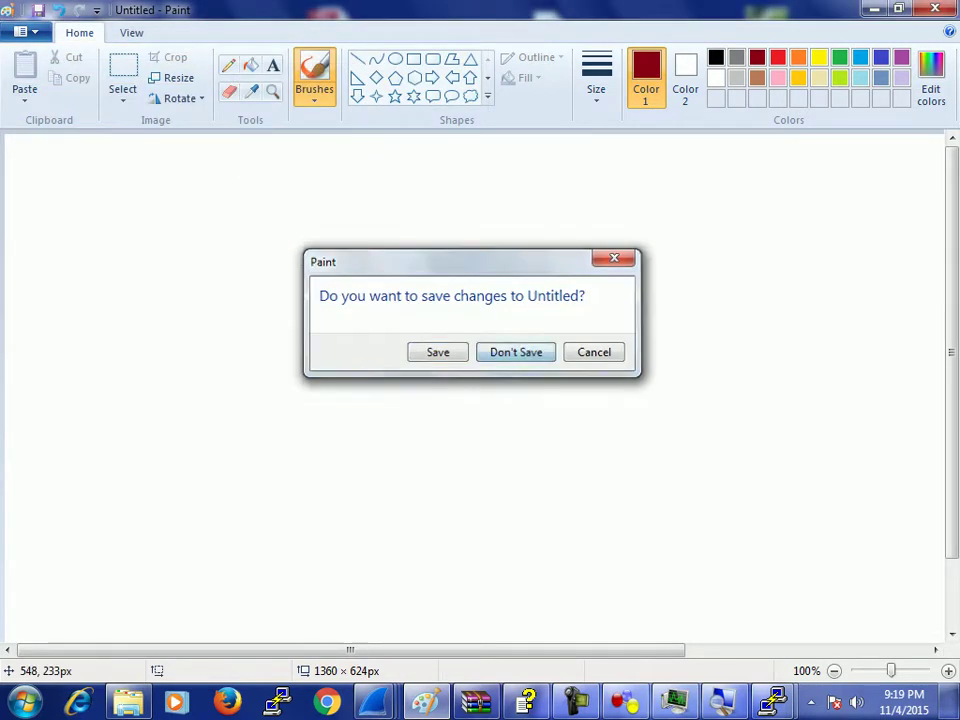
{"action": "left_click", "coordinate": [516, 352]}
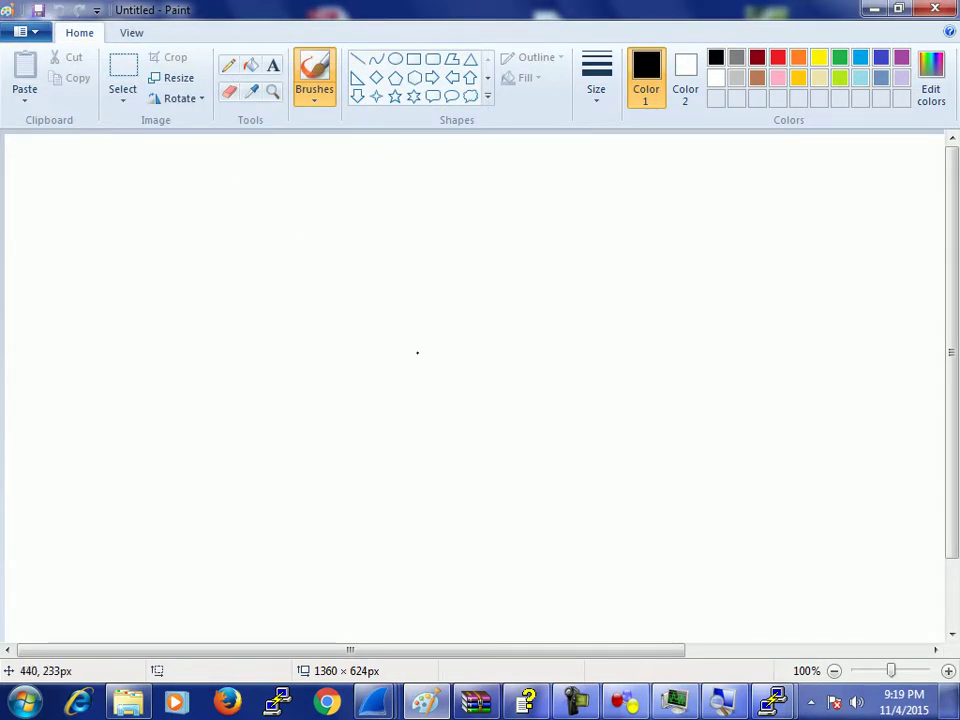
Switch to the CCIE Routing TCP/IP e-book, minimize the screen recorder window, and magnify the IP header diagram to 200%.
{"action": "left_click", "coordinate": [527, 702]}
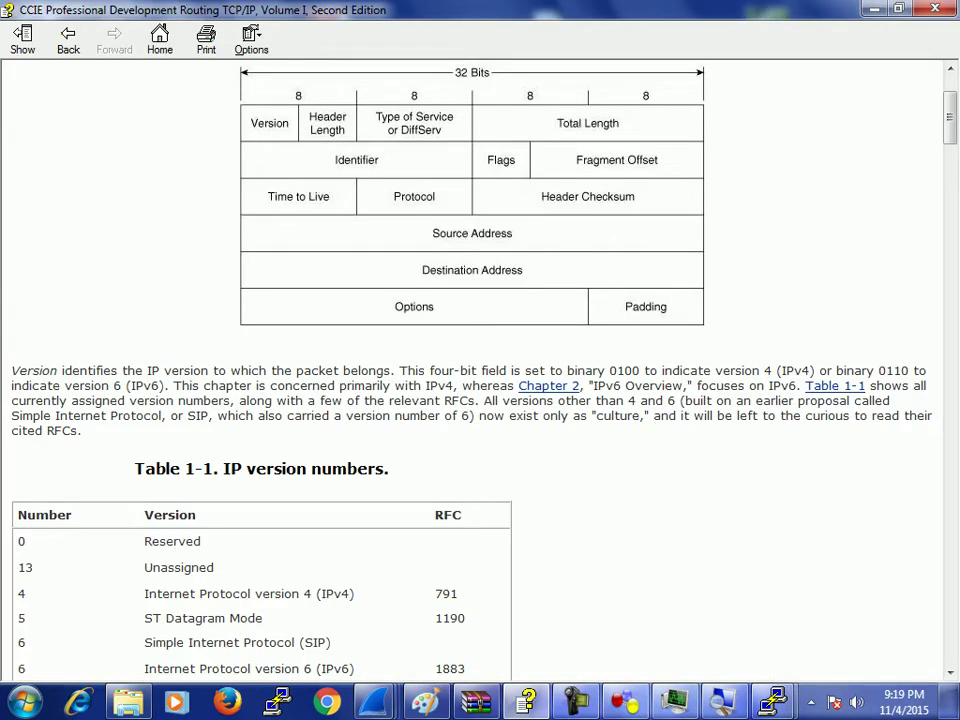
{"action": "left_click", "coordinate": [575, 702]}
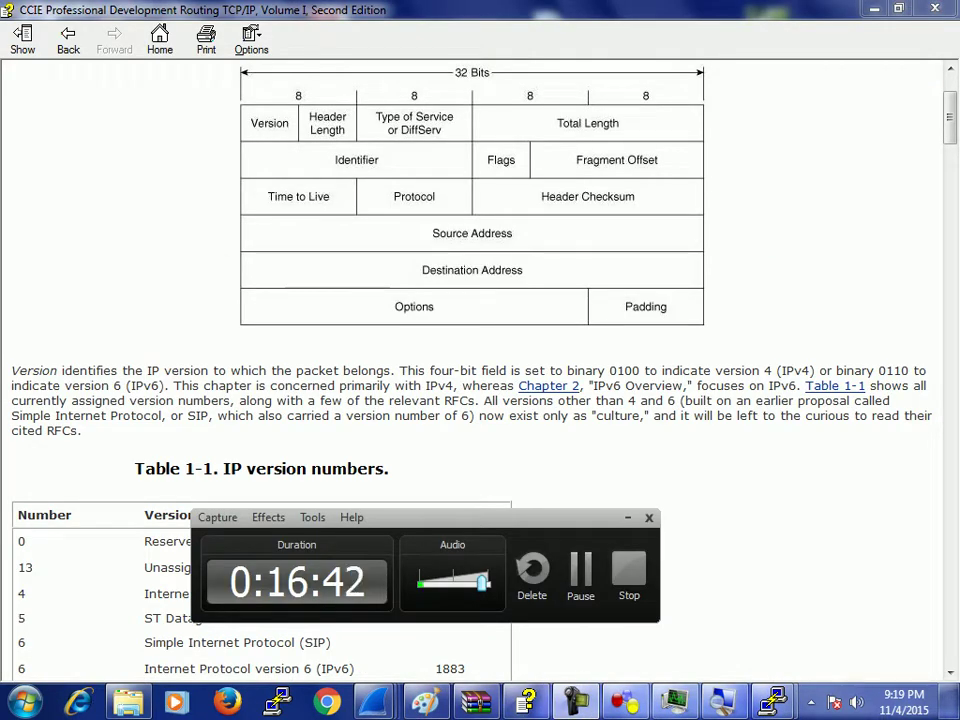
{"action": "key", "text": "super+plus"}
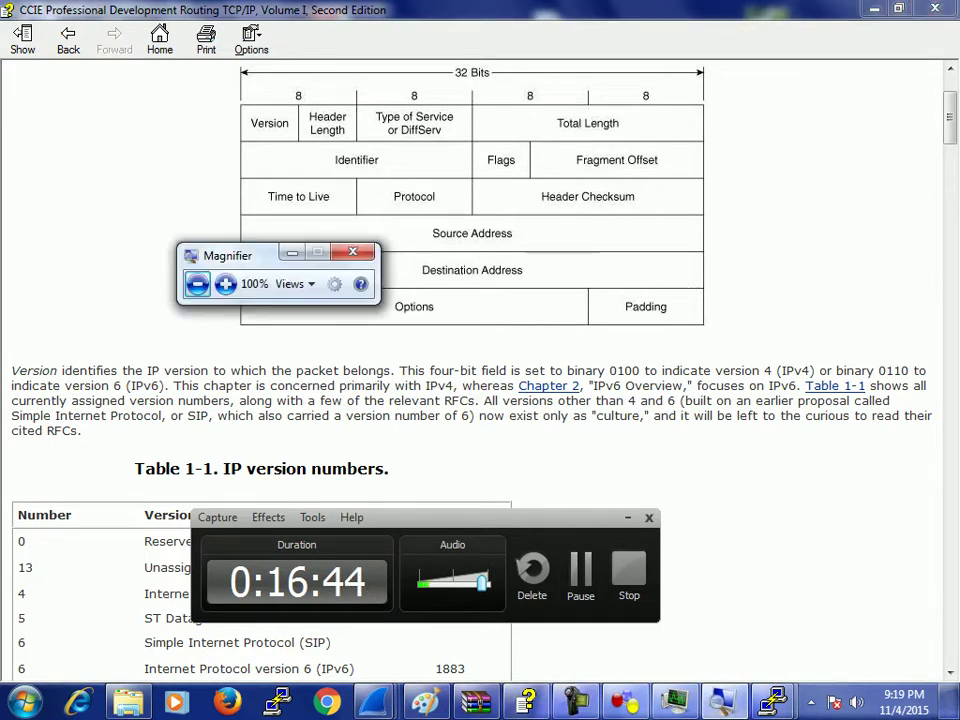
{"action": "left_click", "coordinate": [628, 517]}
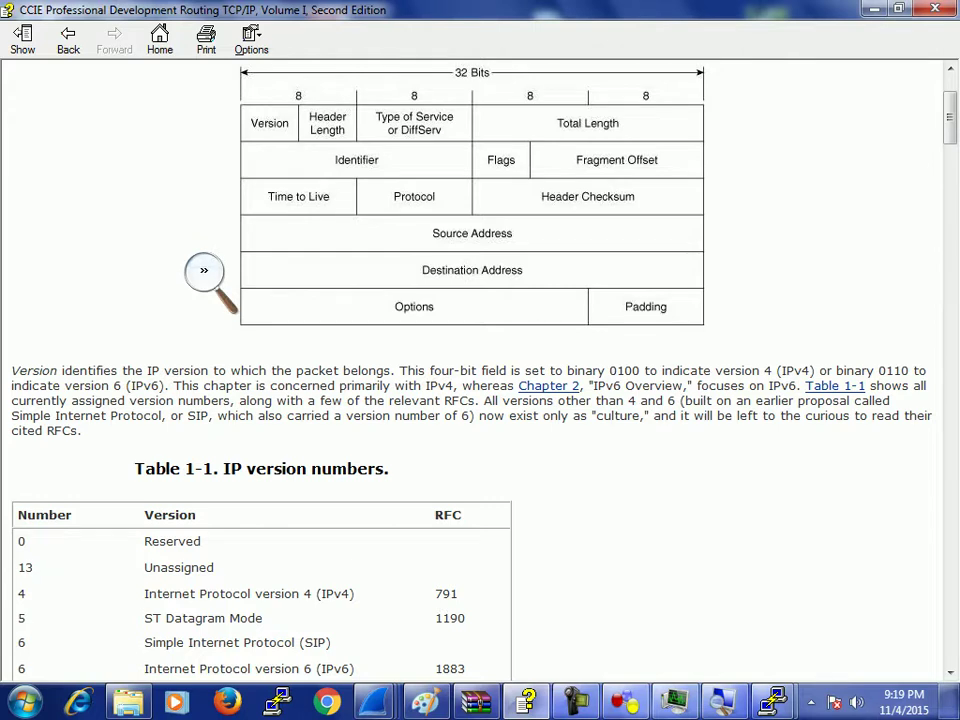
{"action": "left_click", "coordinate": [204, 270]}
{"action": "left_click", "coordinate": [225, 281]}
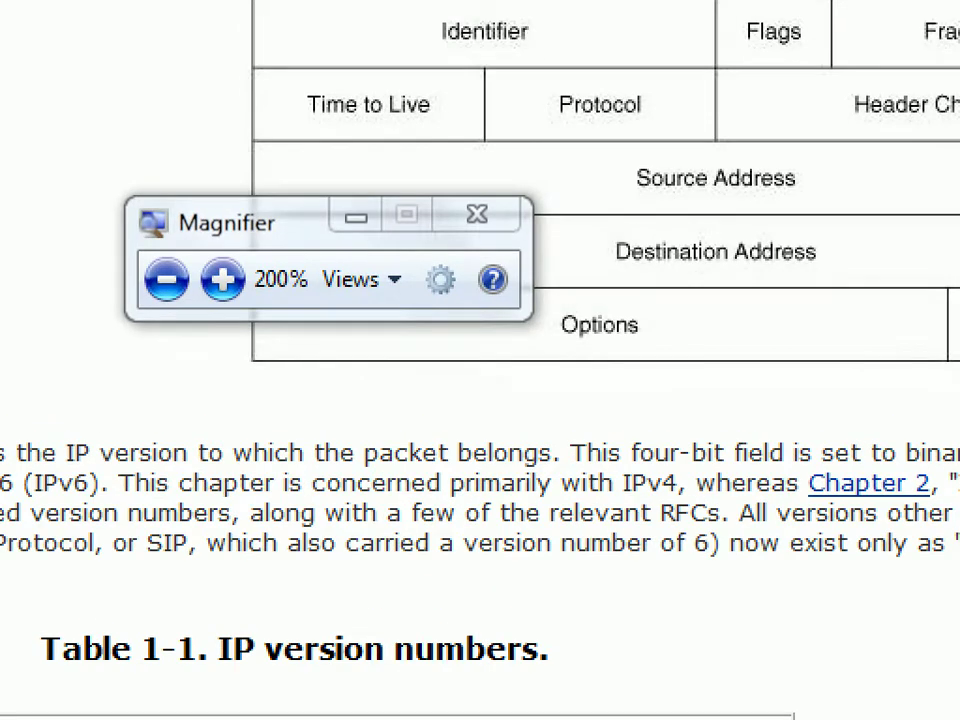